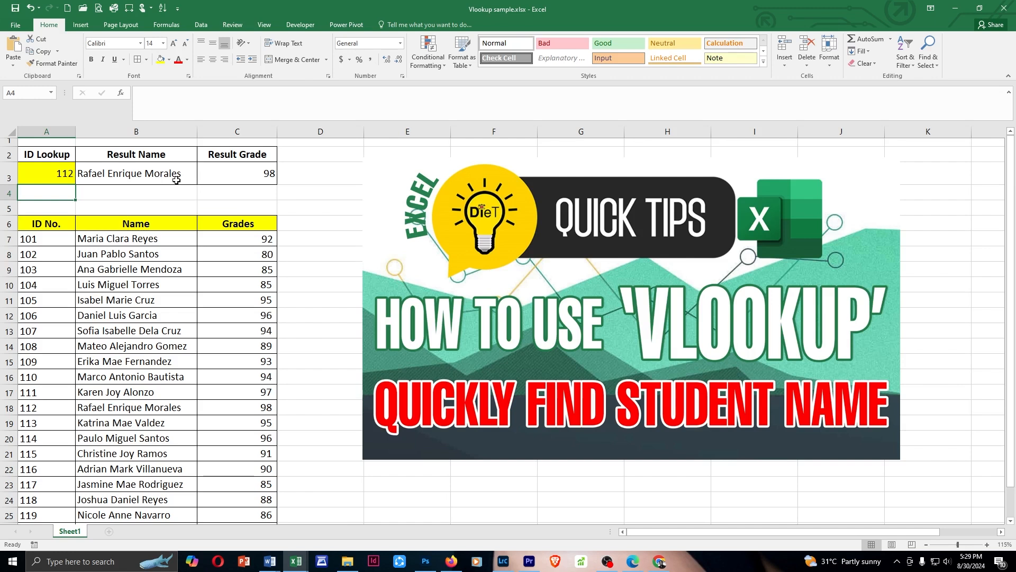
Examine the student table's ID No., Name and Grades columns and the ID Lookup, Result Name and Result Grade cells in row 3.
click(249, 179)
click(455, 331)
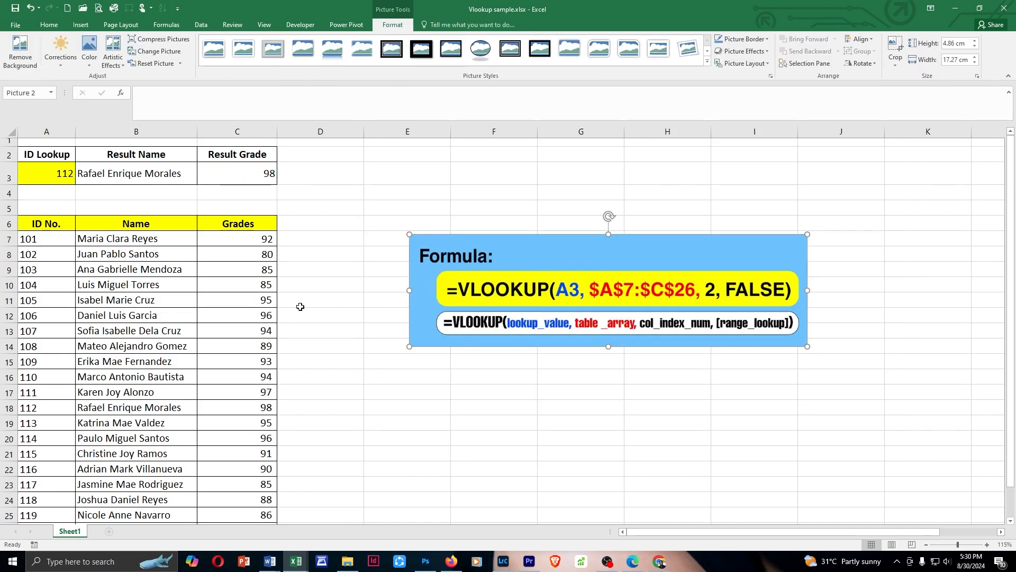
click(131, 286)
click(62, 279)
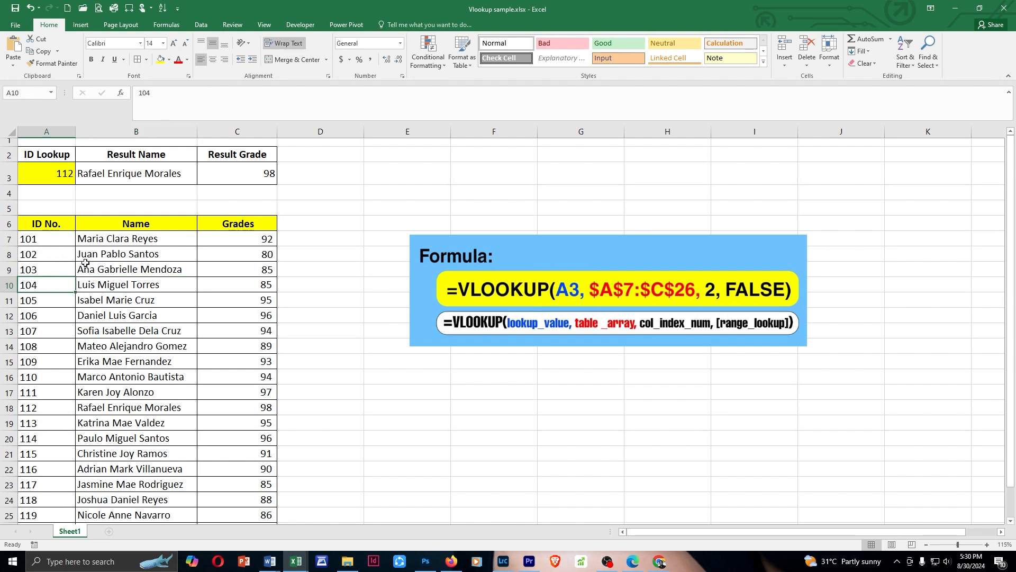
click(49, 125)
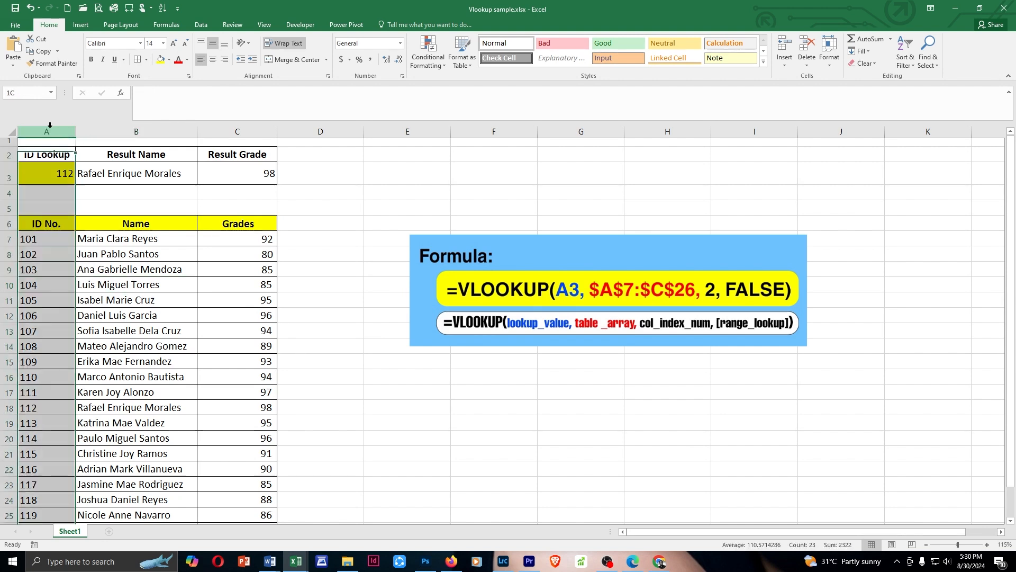
click(46, 269)
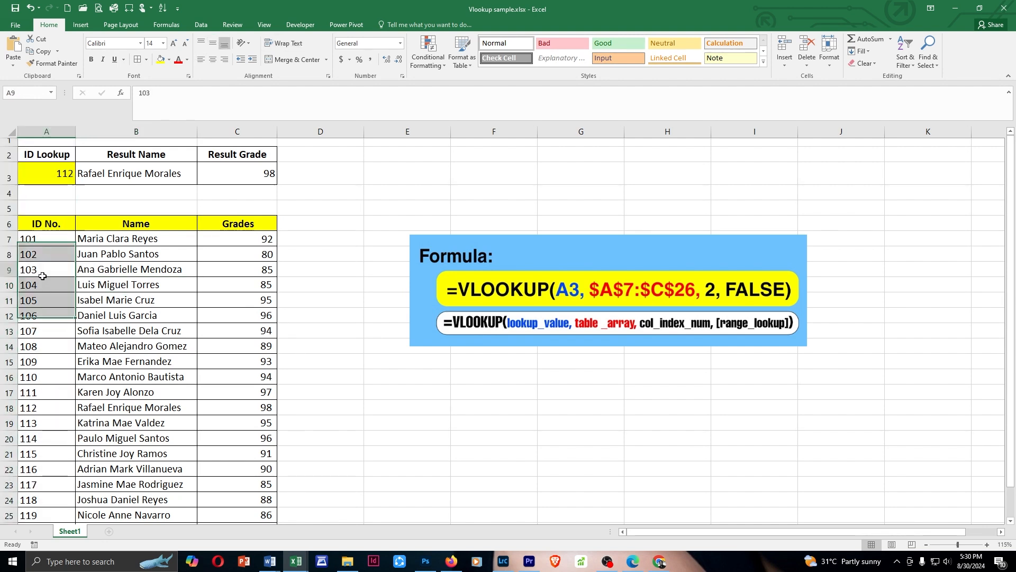
click(44, 240)
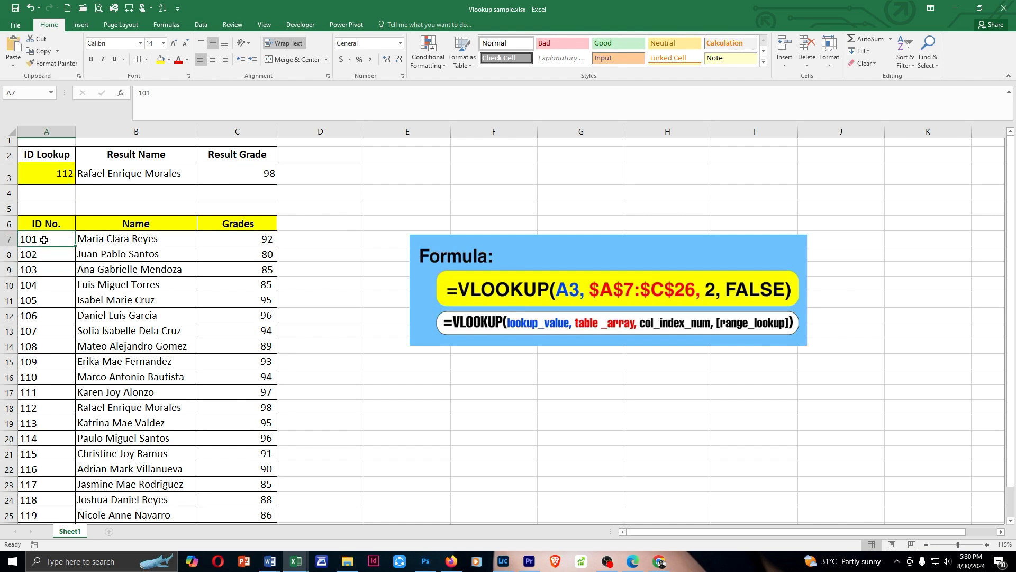
click(133, 239)
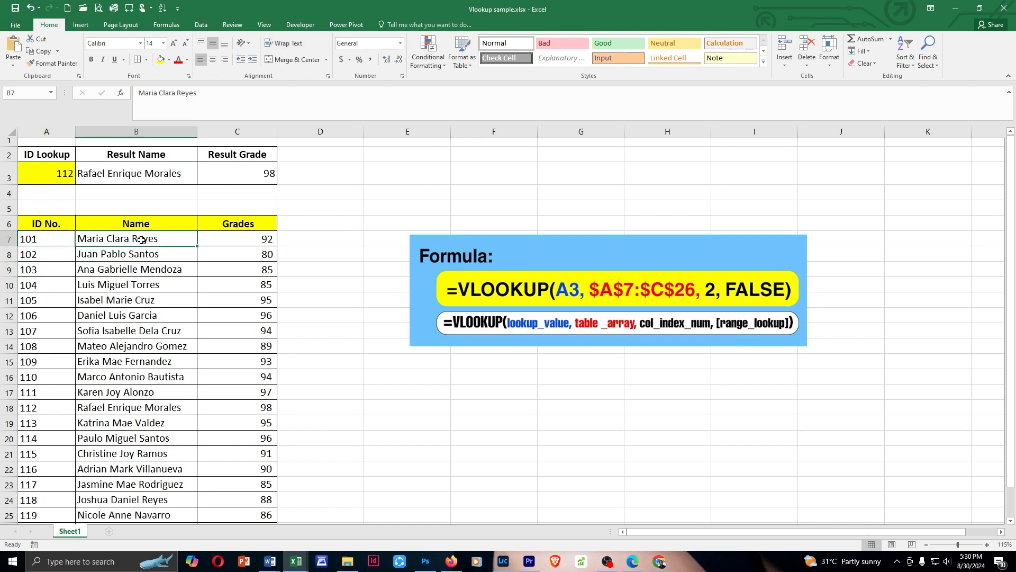
click(231, 244)
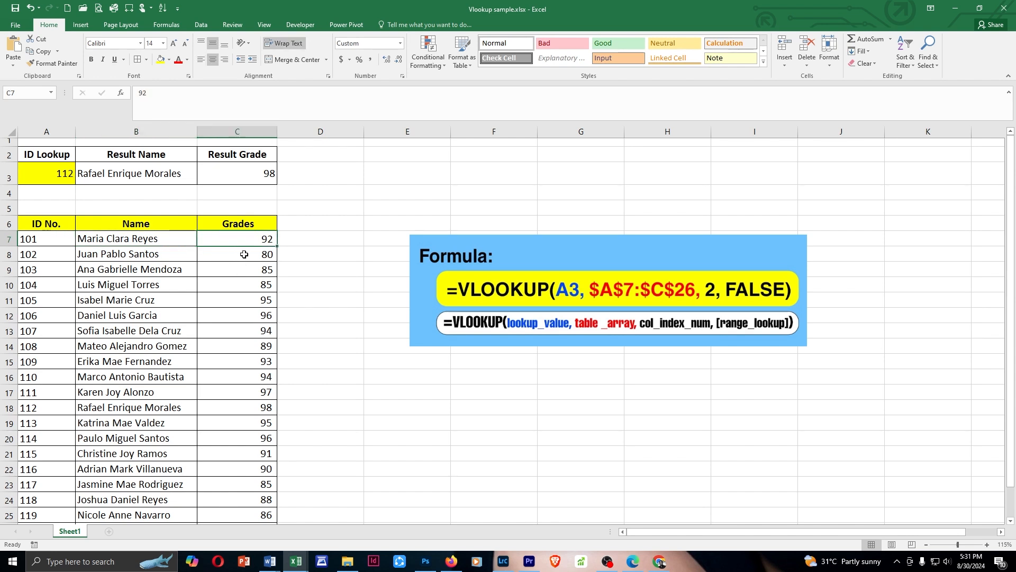
click(121, 179)
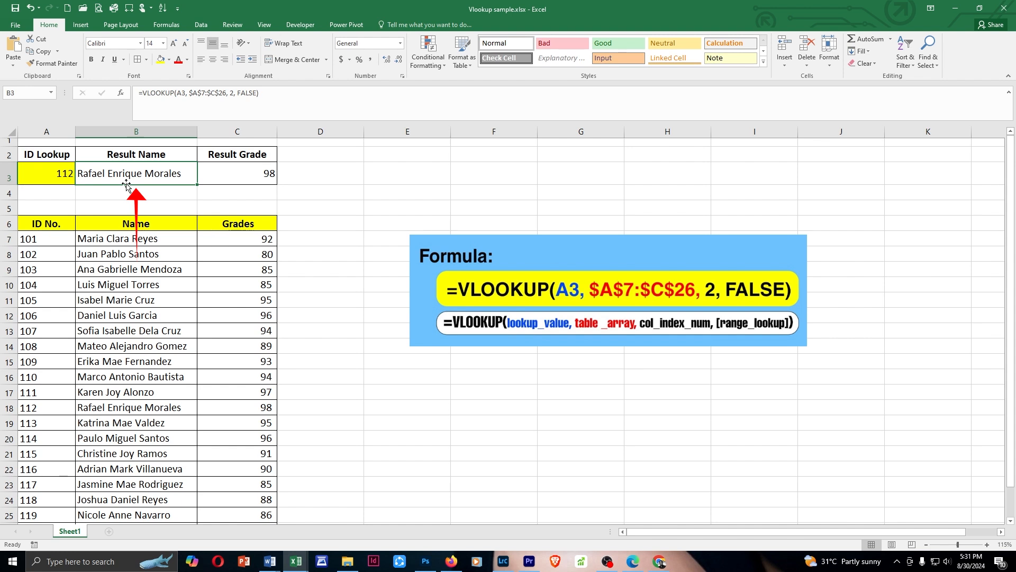
click(58, 178)
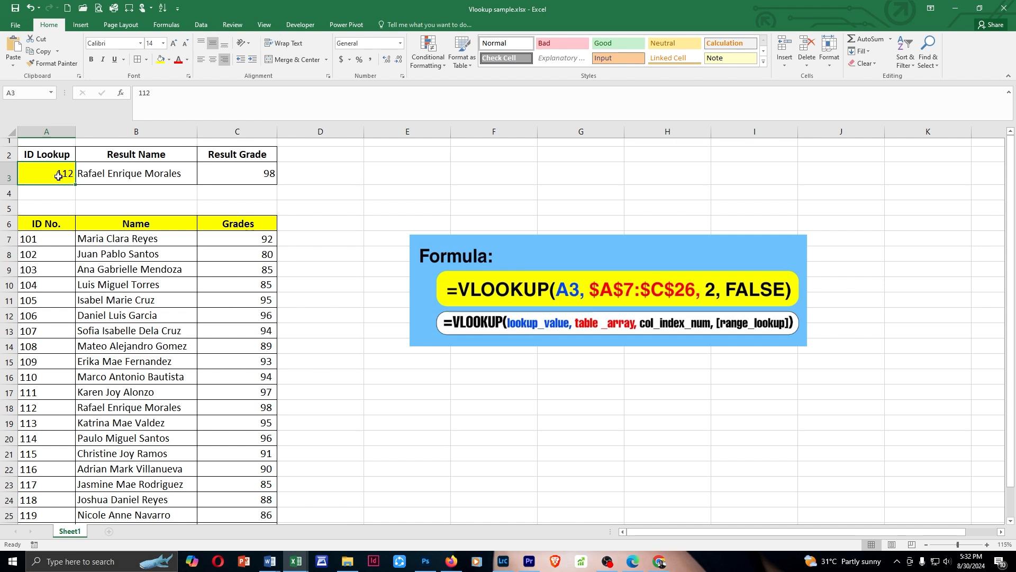
click(147, 175)
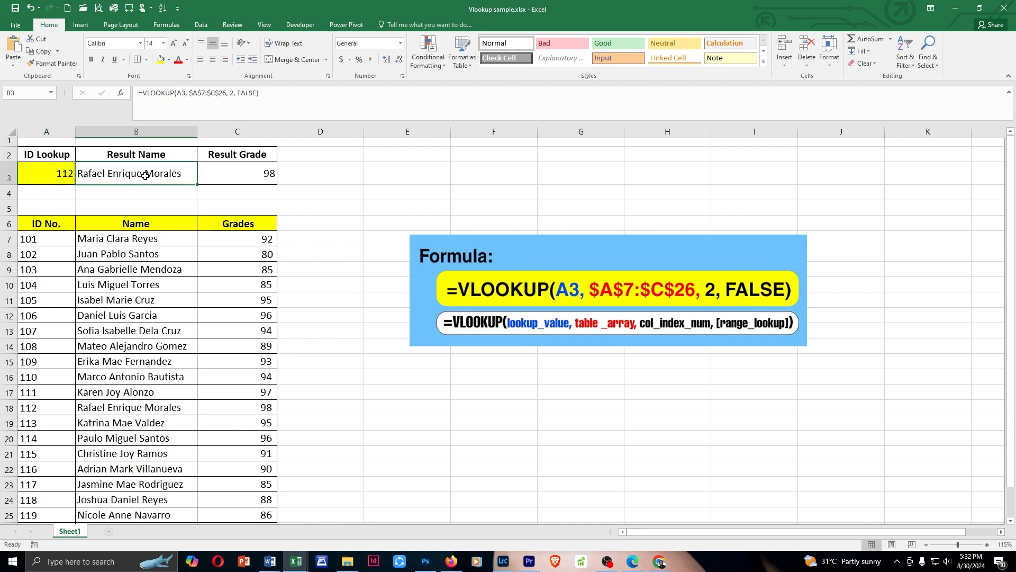
click(239, 173)
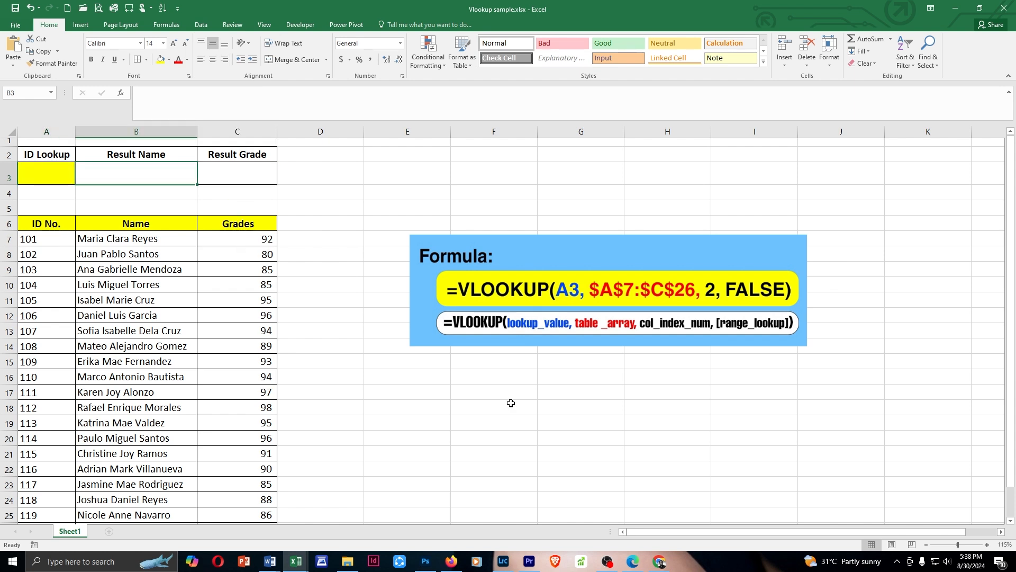
Enter the formula =VLOOKUP(A3, $A$7:$C$26, 2, FALSE) in the Result Name cell B3.
text(=VLOOK)
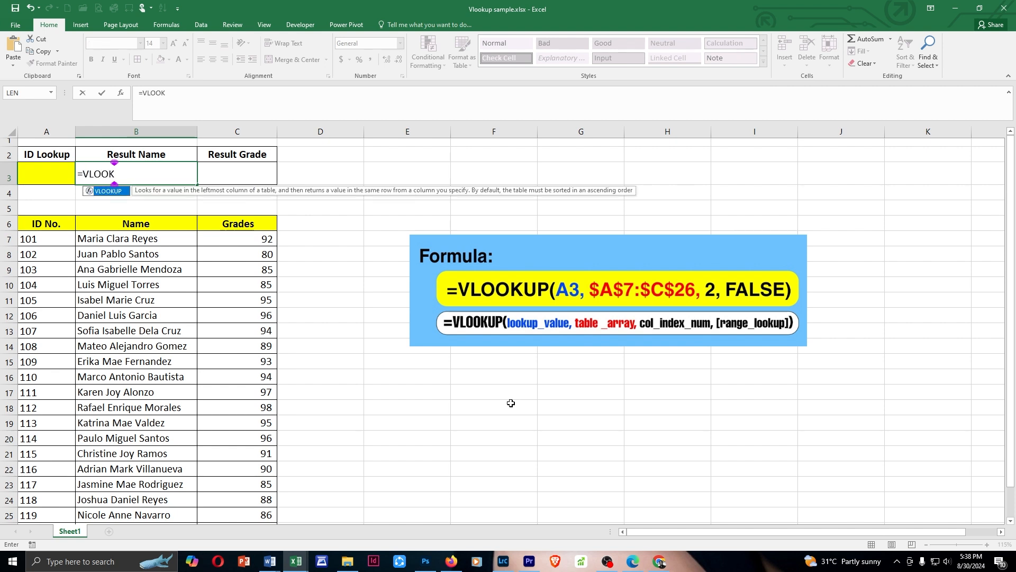
double_click(108, 193)
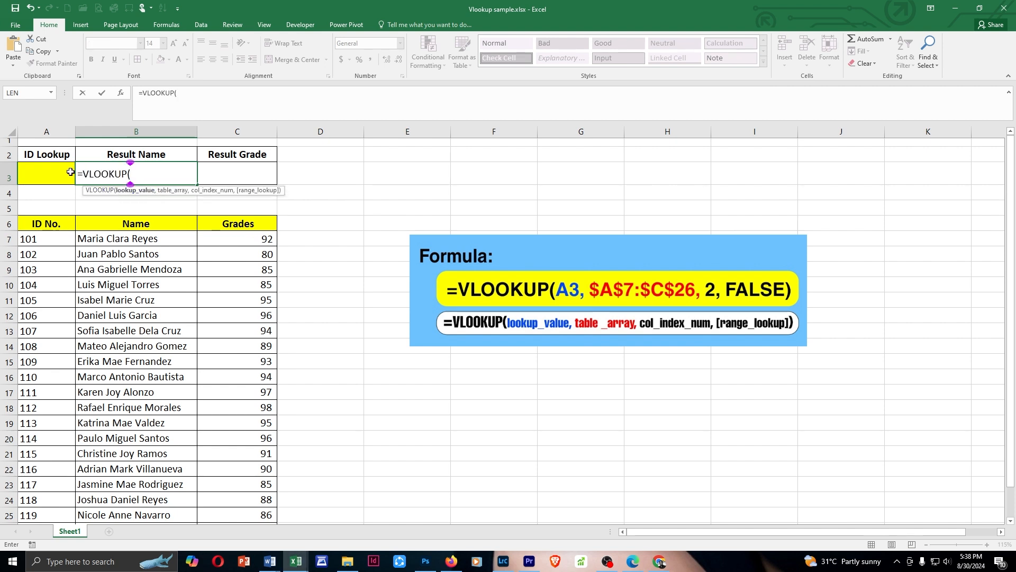
click(44, 176)
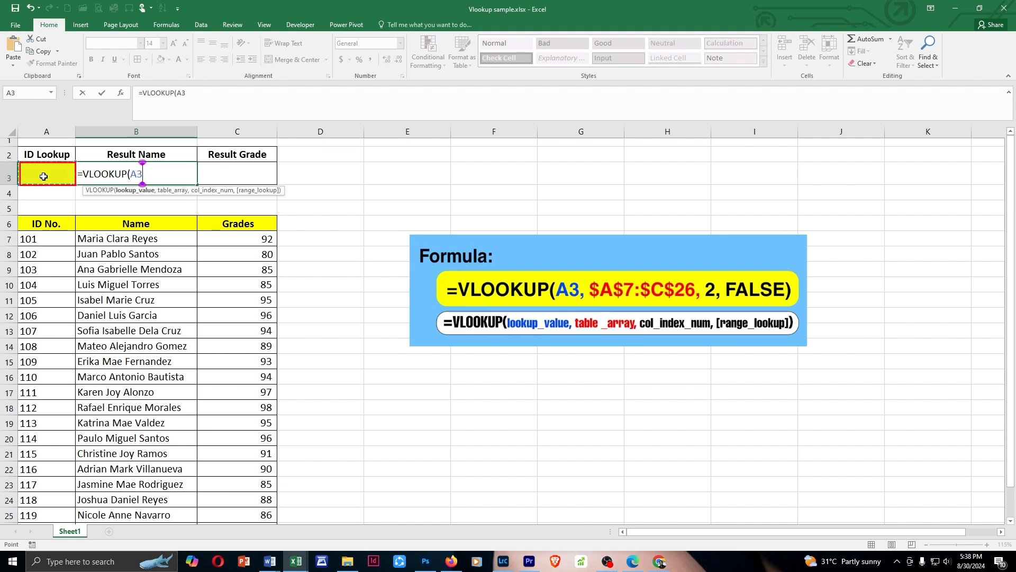
text(,)
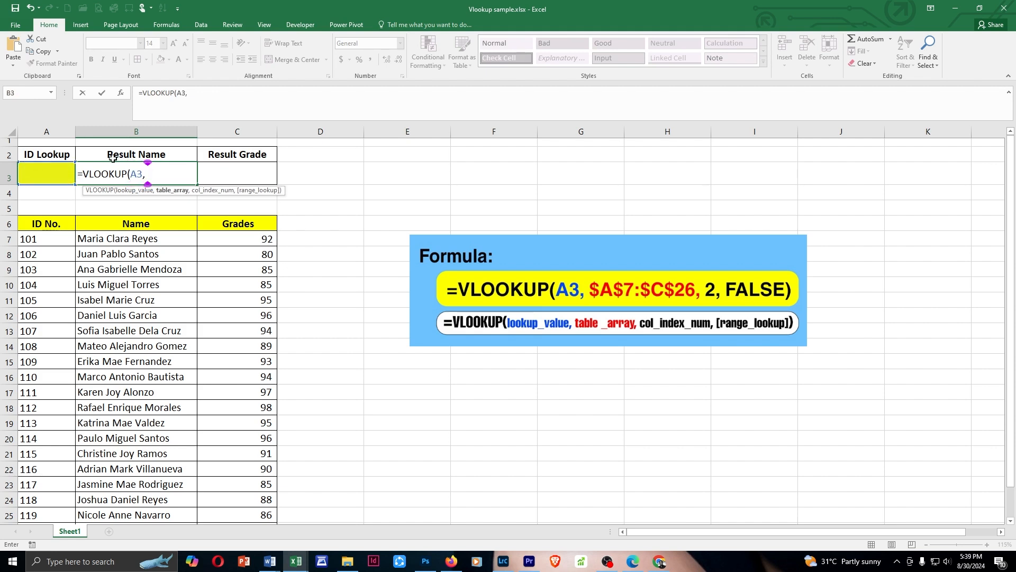
text( $A$7:$)
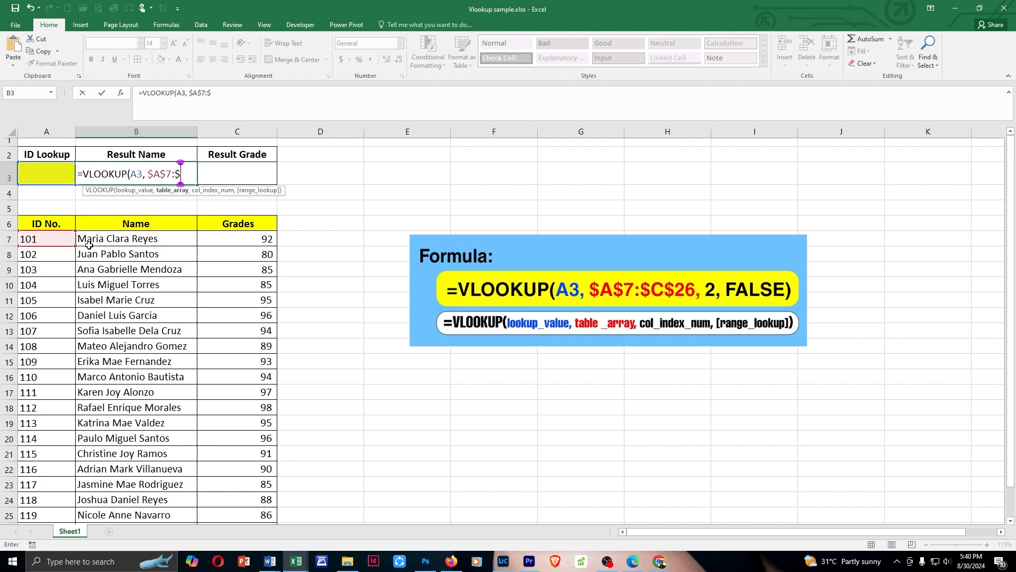
text(C$26)
scroll(199, 318, down, 2)
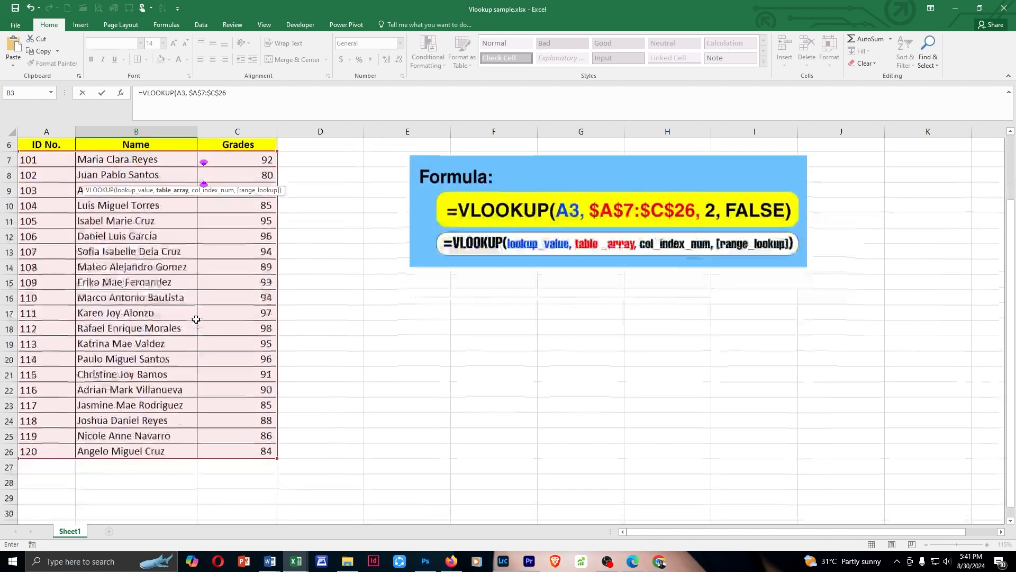
scroll(183, 238, up, 1)
scroll(183, 239, up, 1)
text(,)
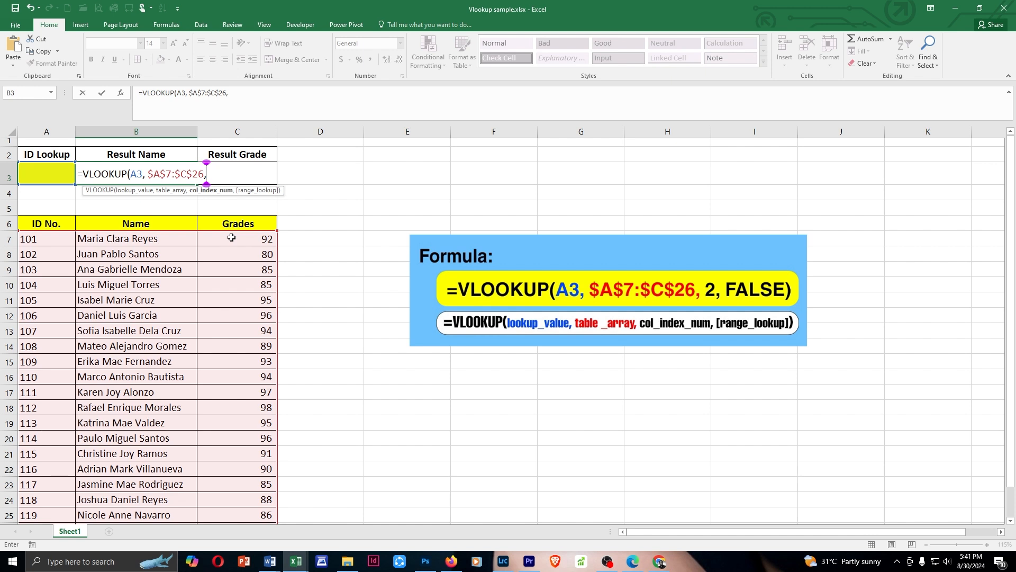
text( 2, FALSE)
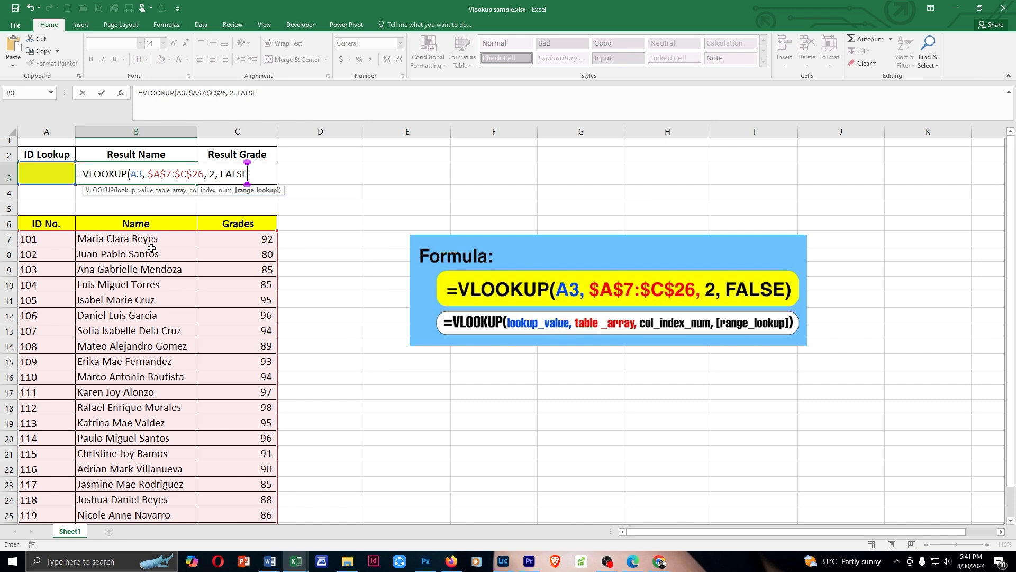
key(Return)
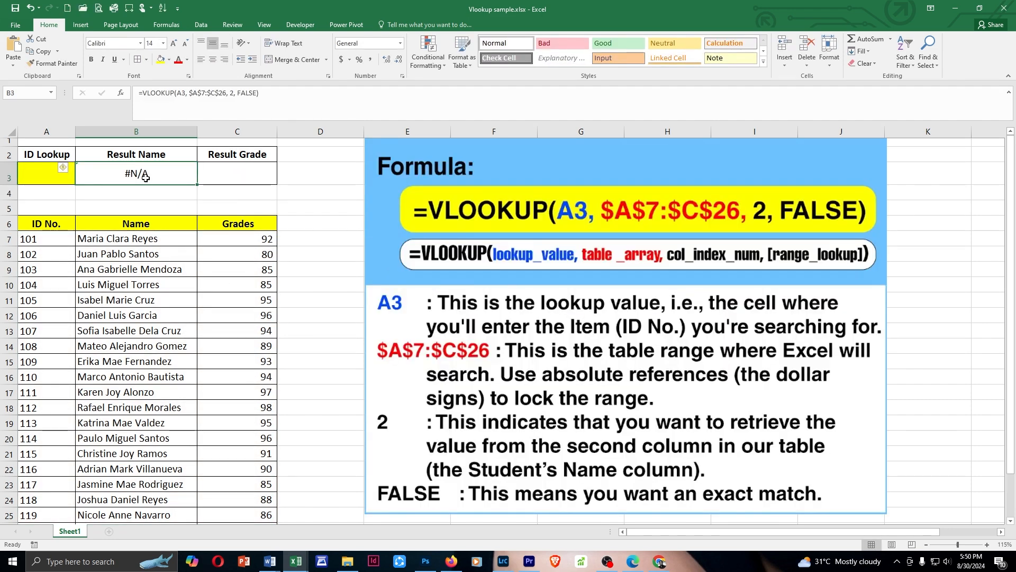
Examine the lookup value, table range, column index and exact-match arguments of the formula in B3 against the student table.
double_click(145, 178)
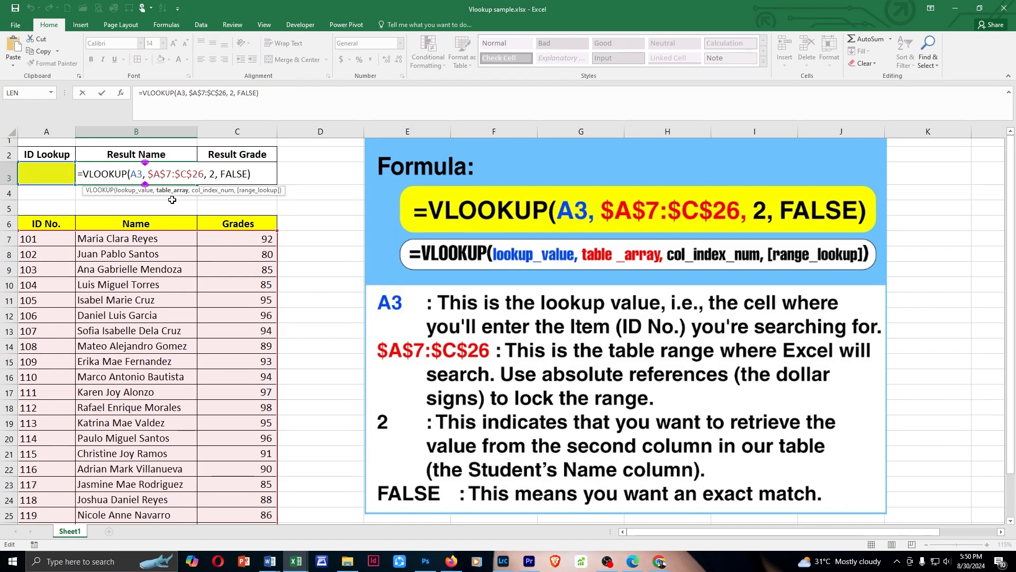
double_click(135, 175)
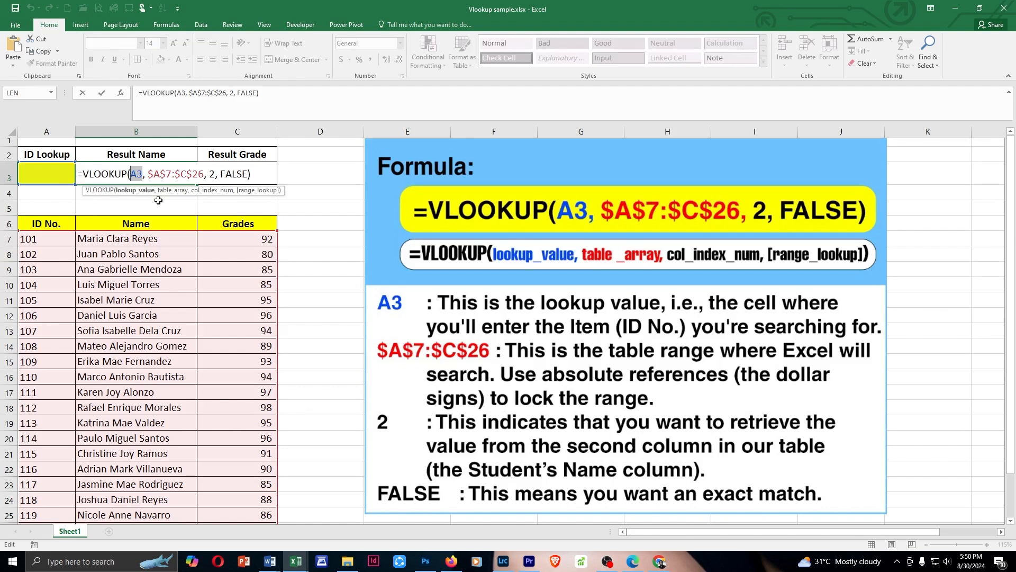
click(45, 180)
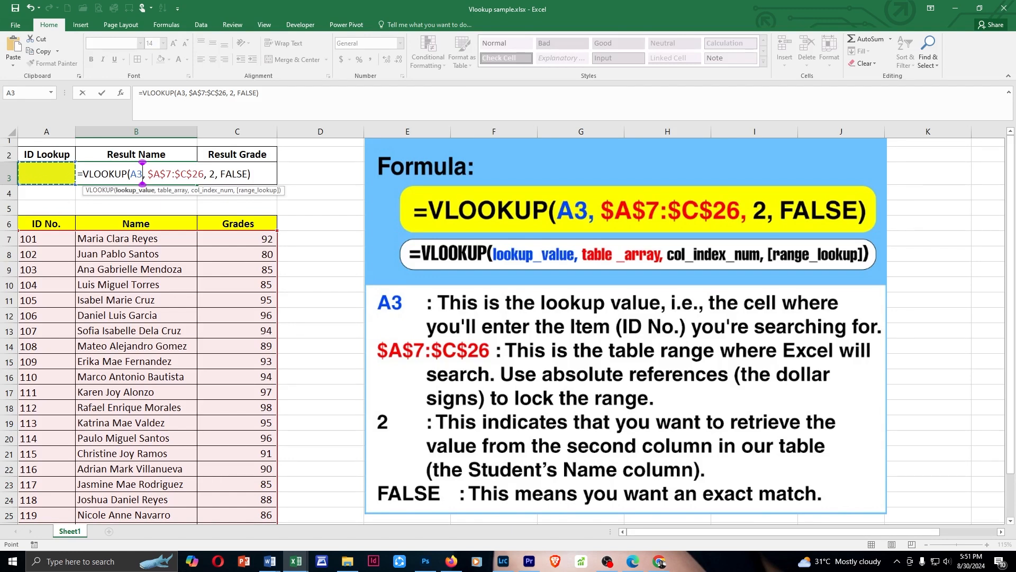
drag(149, 175, 203, 175)
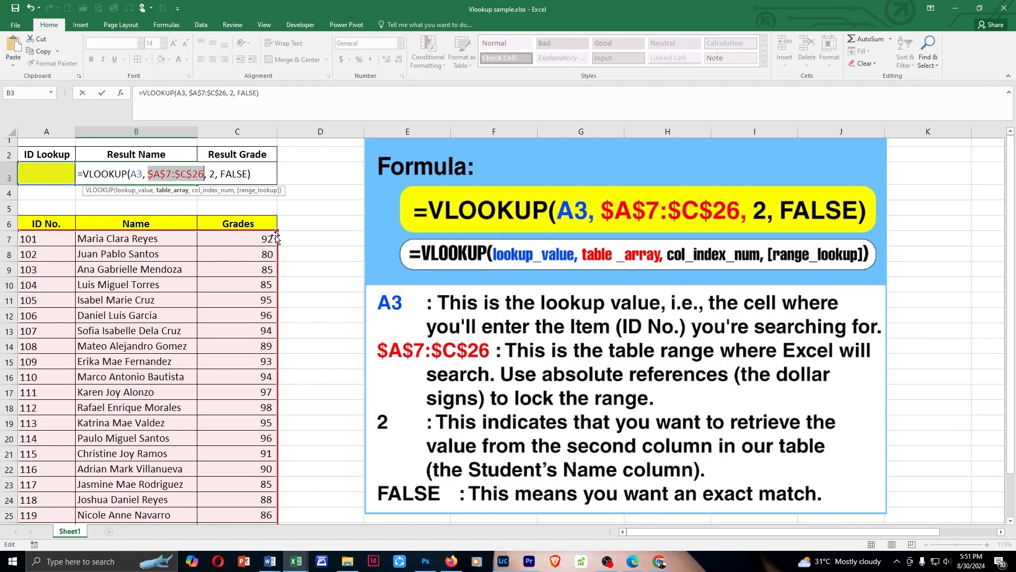
click(154, 174)
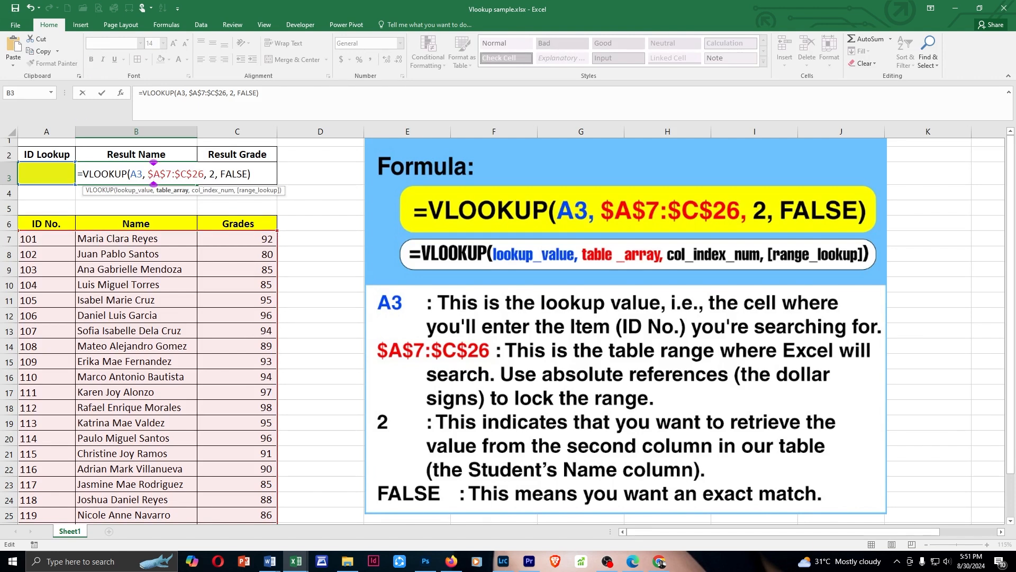
key(shift+Right)
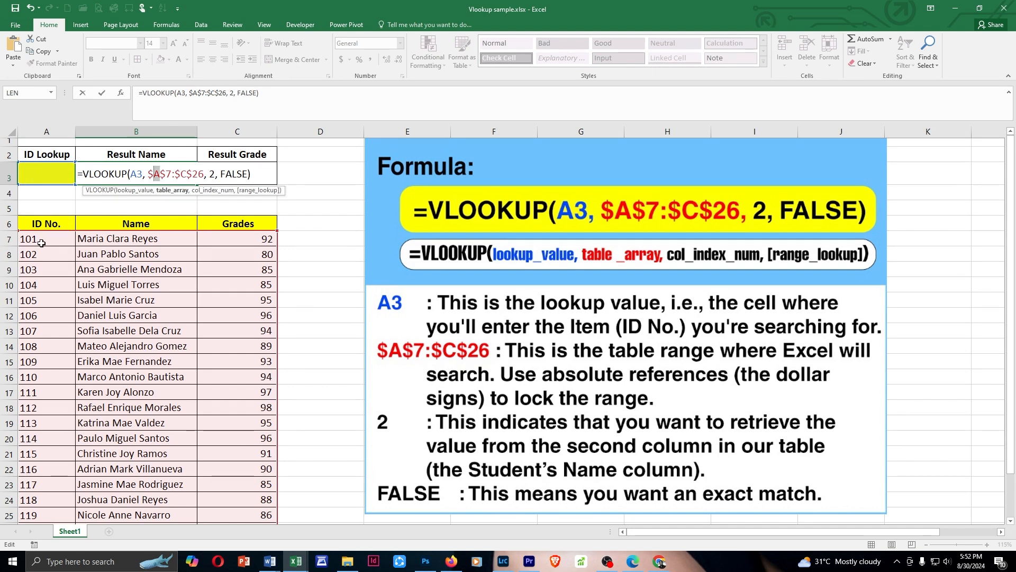
click(180, 173)
scroll(215, 370, down, 2)
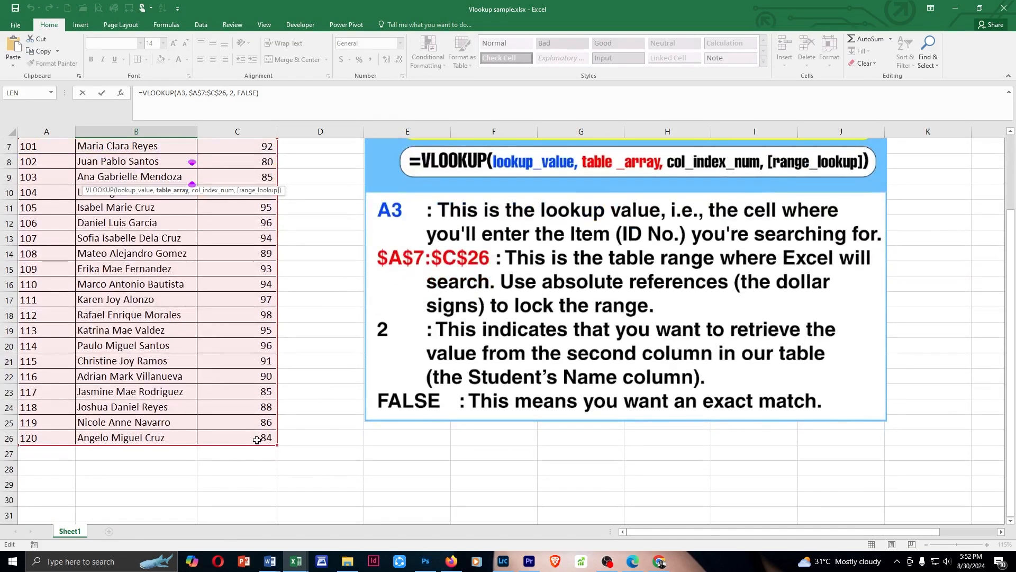
scroll(257, 440, up, 1)
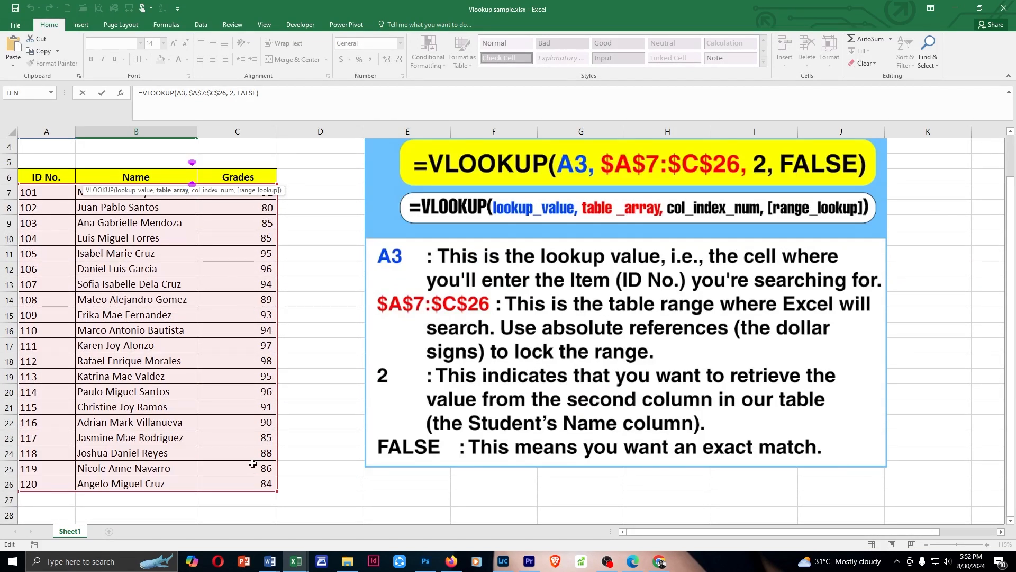
scroll(244, 452, up, 1)
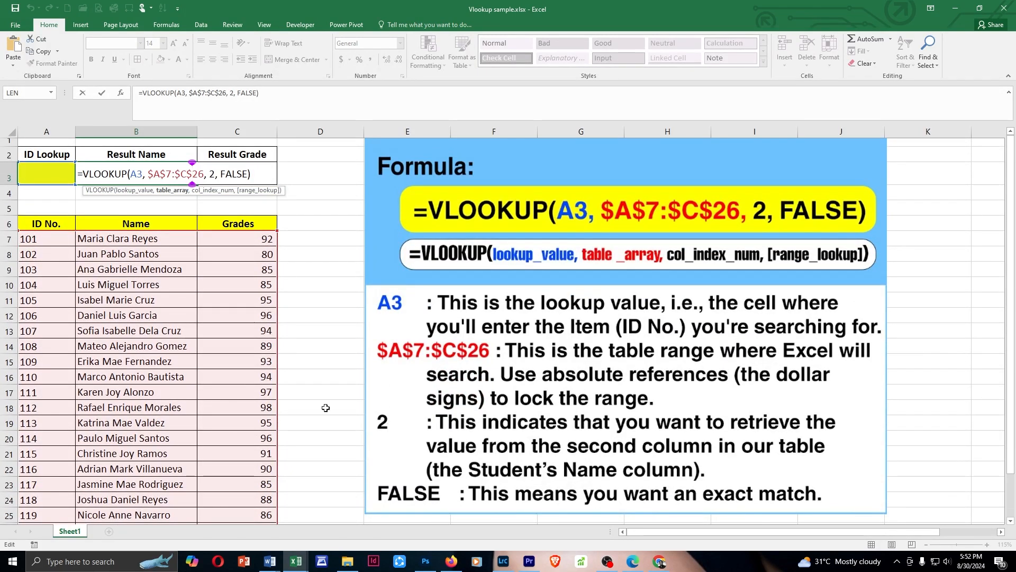
click(212, 190)
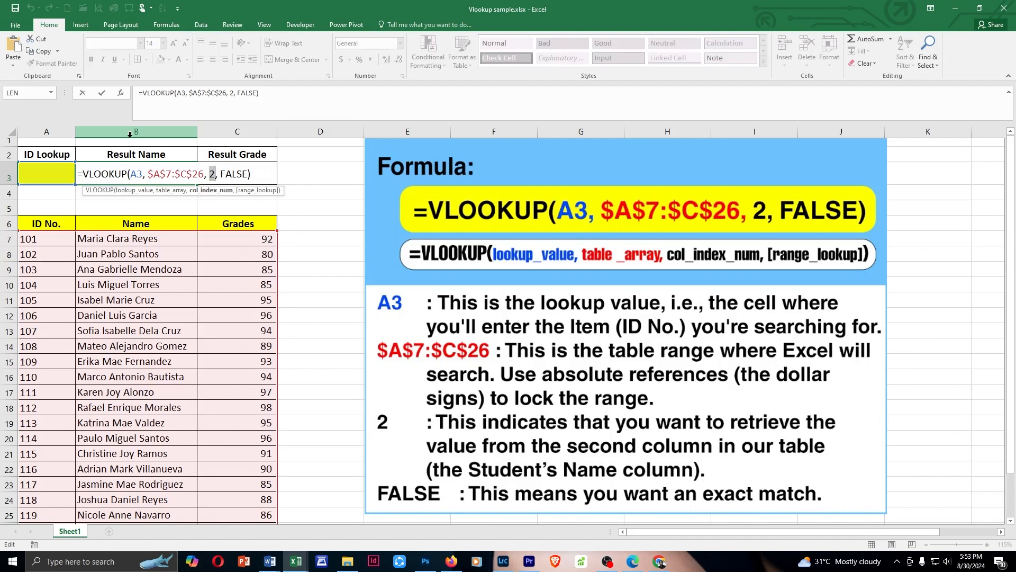
double_click(233, 174)
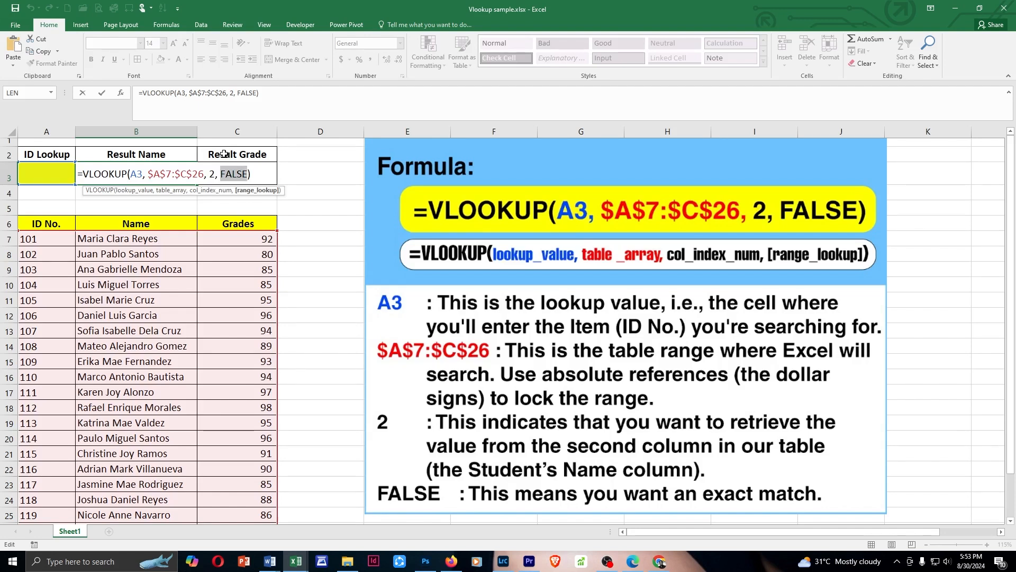
key(Return)
Enter the ID number of the student in row 16 in ID Lookup cell A3 and compare the returned name with the table.
click(53, 179)
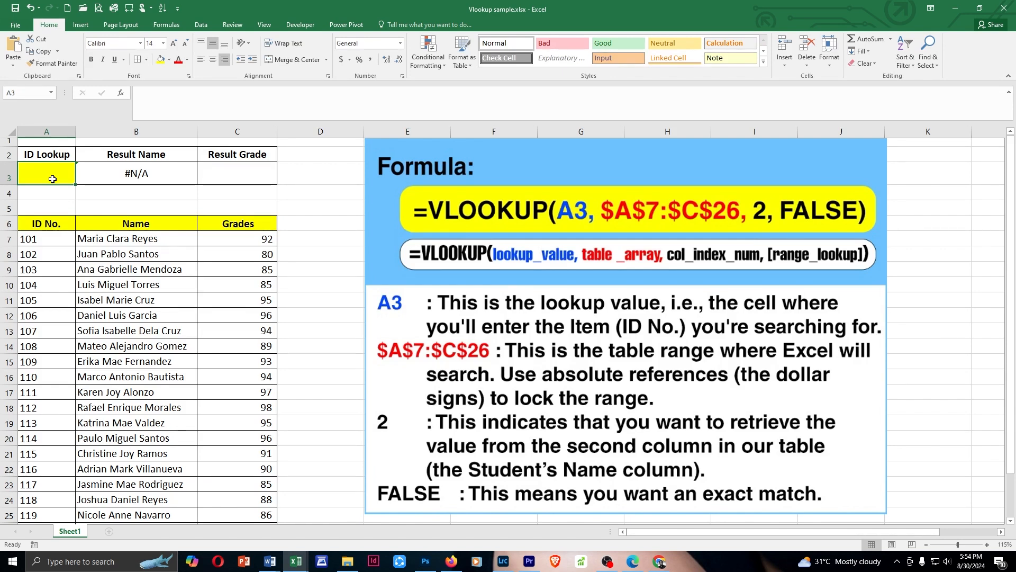
text(110)
key(Return)
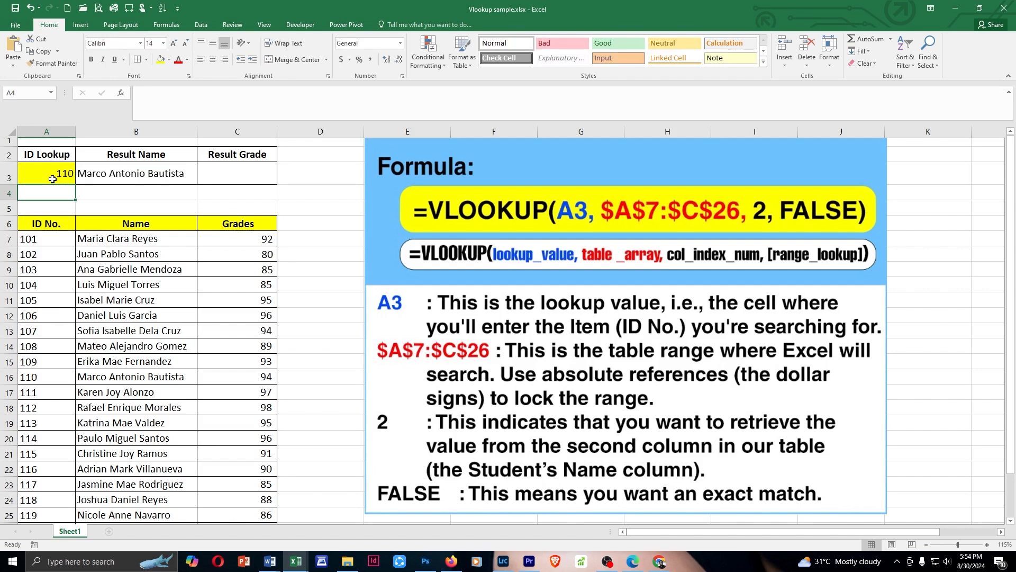
click(116, 173)
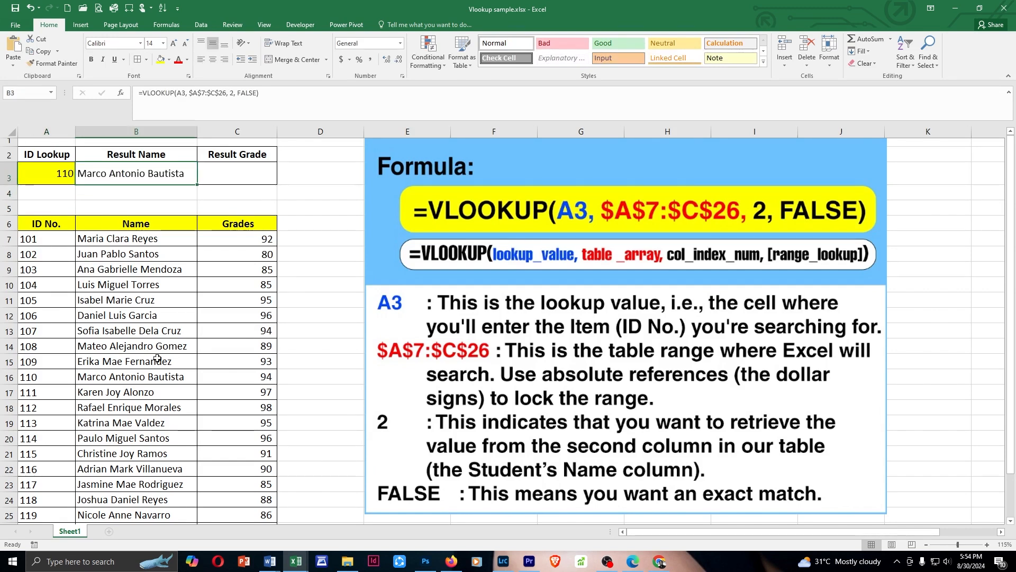
click(161, 376)
click(67, 174)
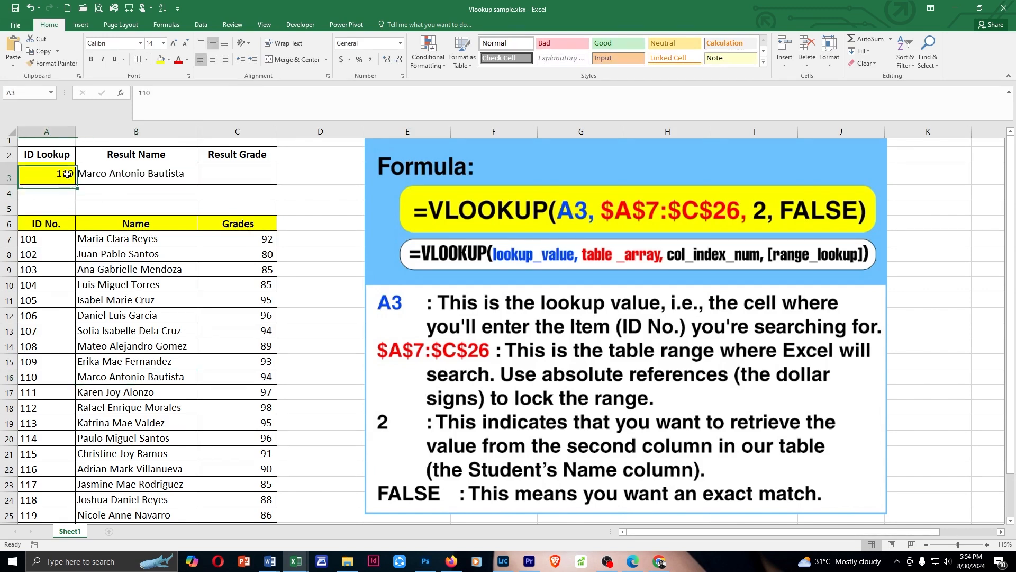
Enter the ID numbers of the students in rows 21 and 8 in turn in A3, comparing each returned name with the table.
text(11)
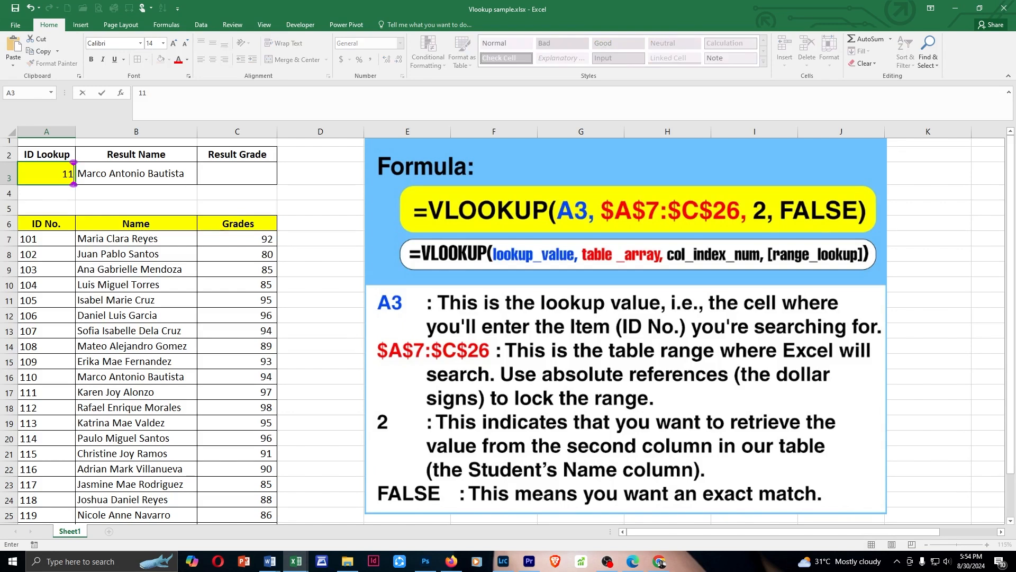
key(Return)
click(147, 175)
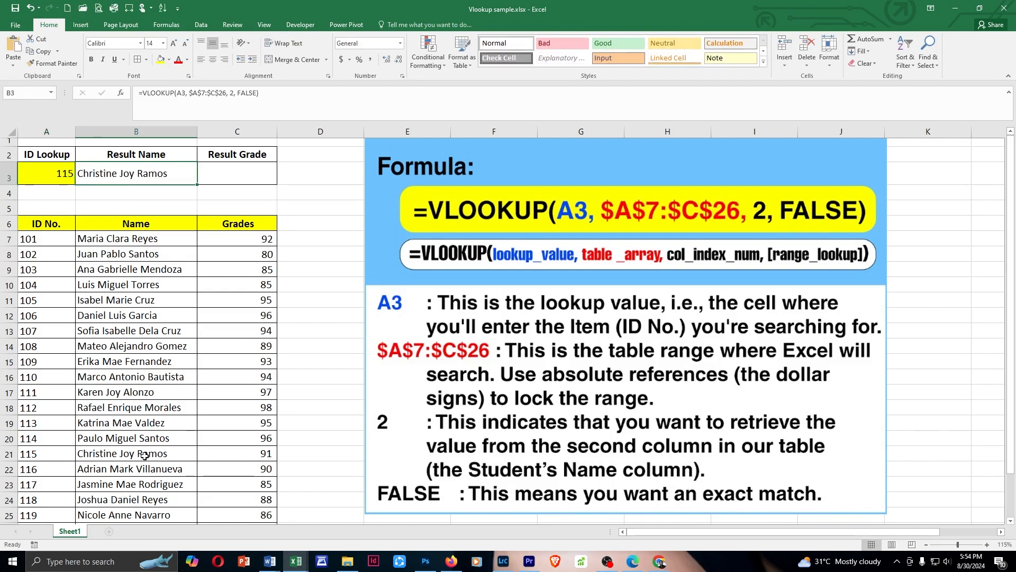
click(65, 173)
text(102)
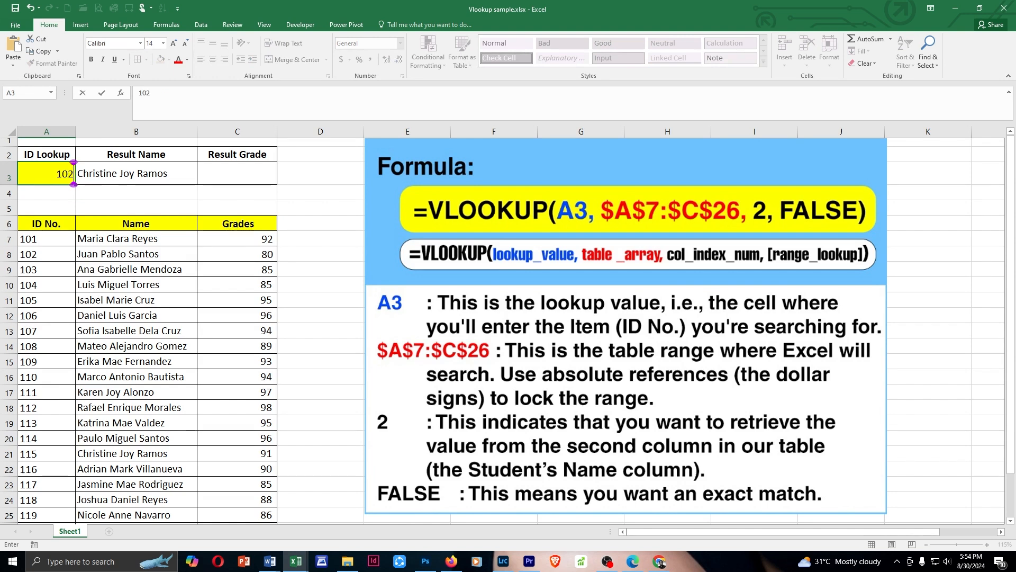
key(Return)
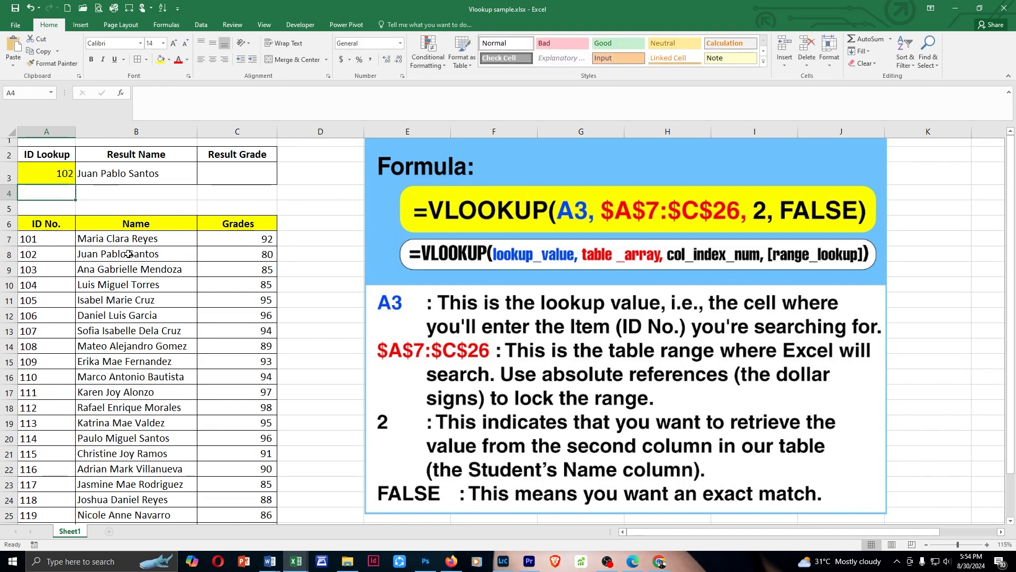
click(161, 178)
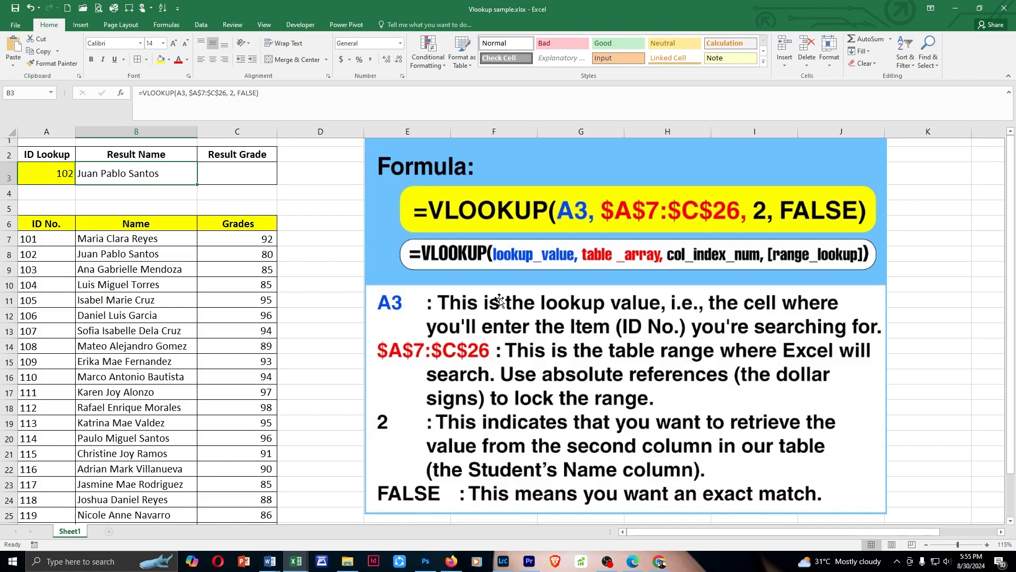
Copy the VLOOKUP formula from Result Name cell B3 into the Result Grade cell C3.
click(254, 177)
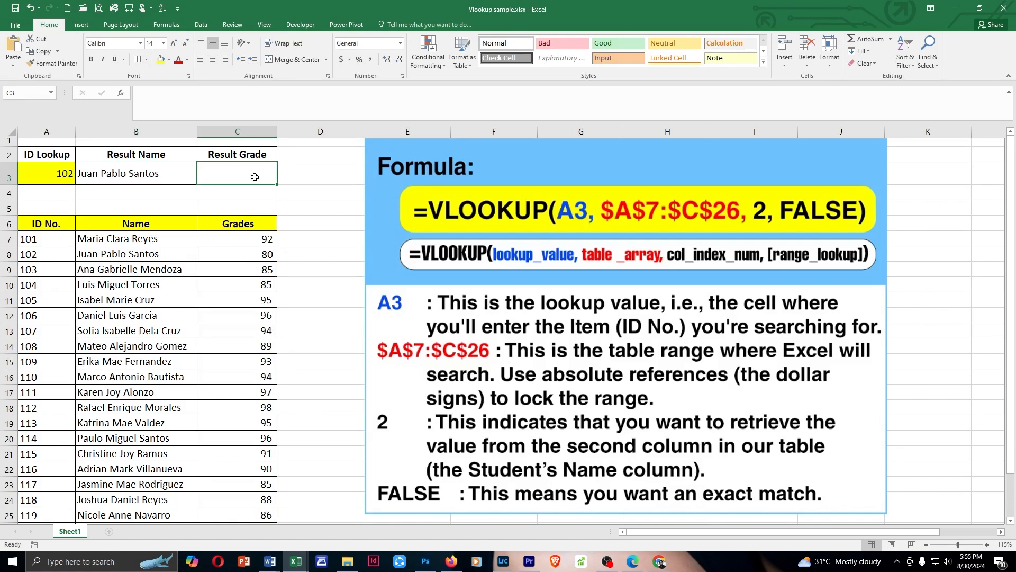
click(183, 179)
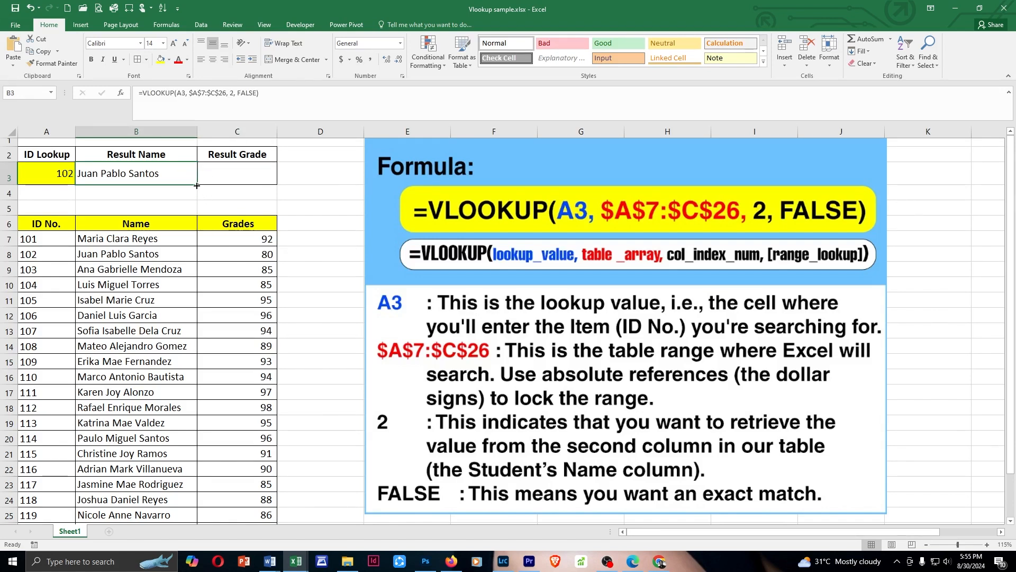
drag(197, 183, 272, 181)
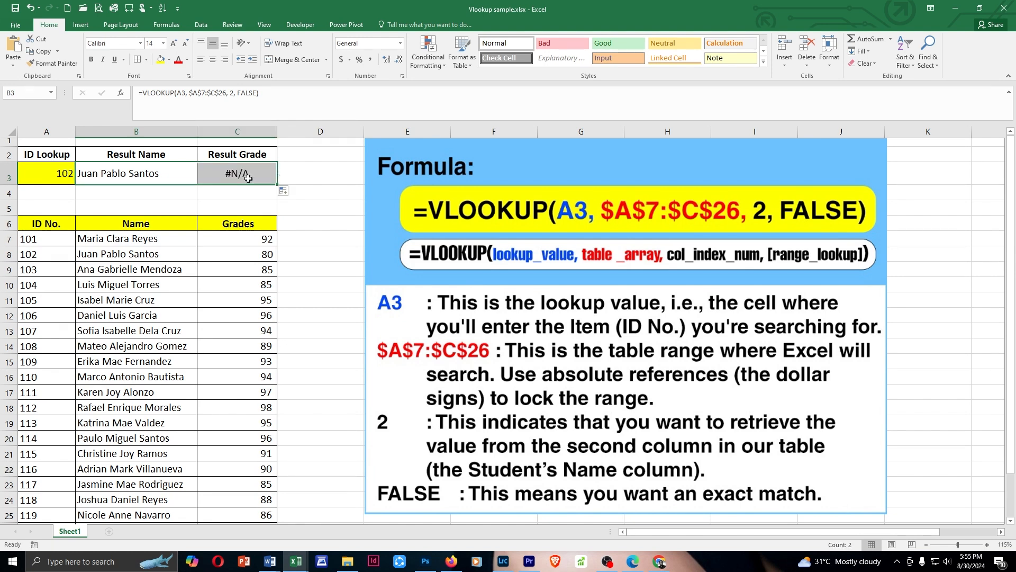
Correct the formula in C3 to =VLOOKUP(A3, $A$7:$C$26, 3, FALSE) so that it returns the grade.
double_click(269, 175)
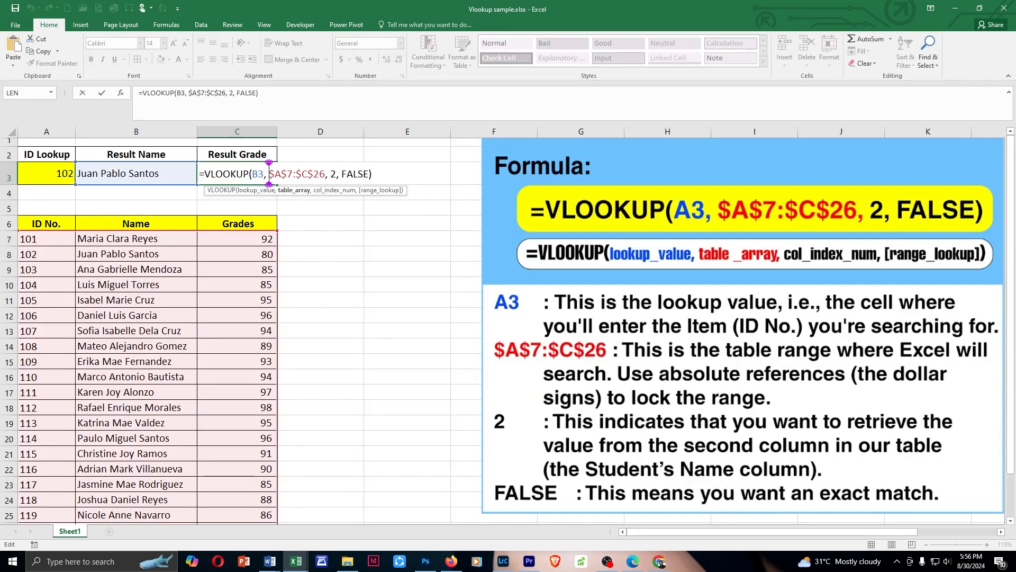
double_click(333, 174)
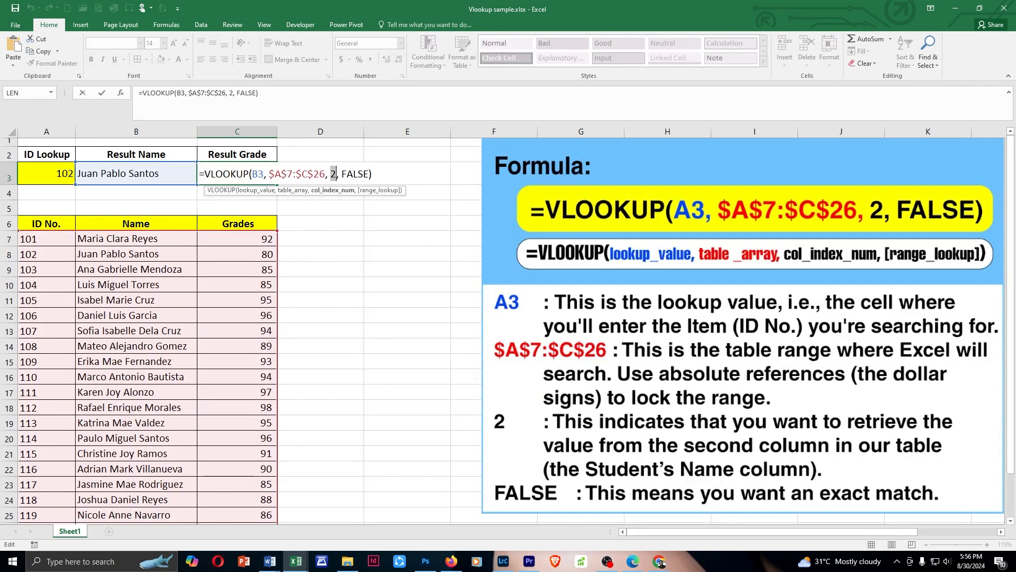
text(3)
drag(251, 174, 259, 174)
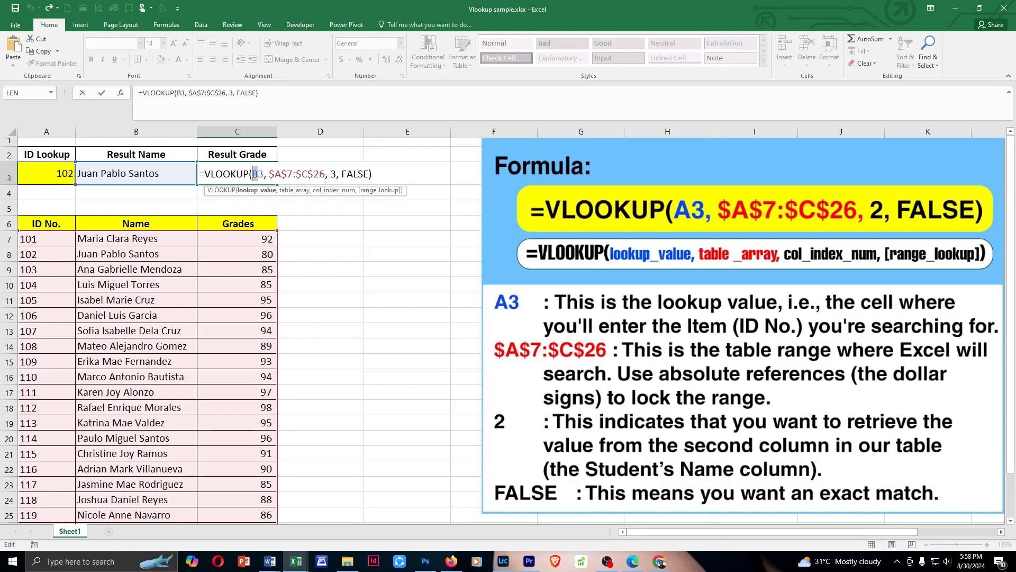
click(59, 176)
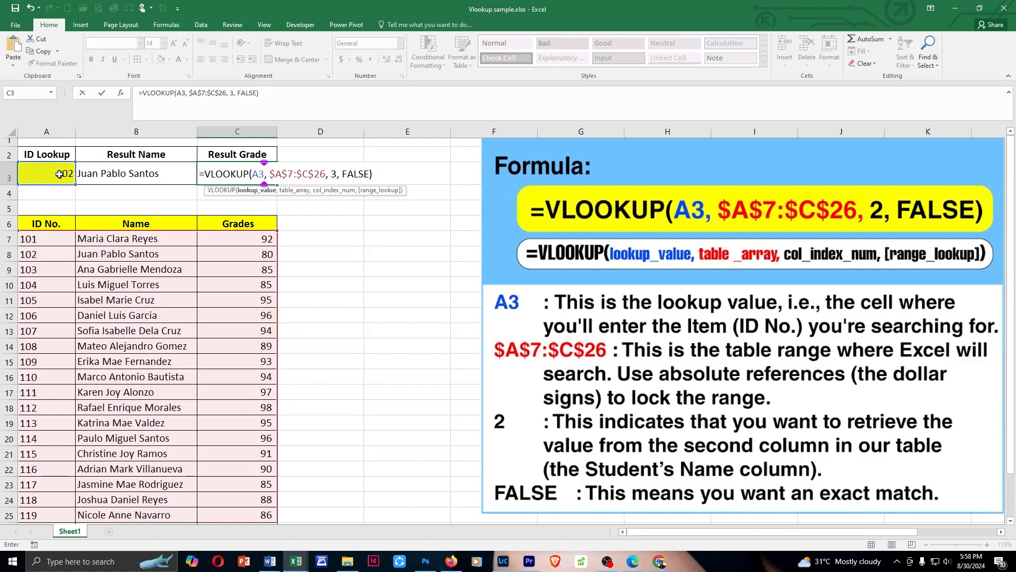
key(Return)
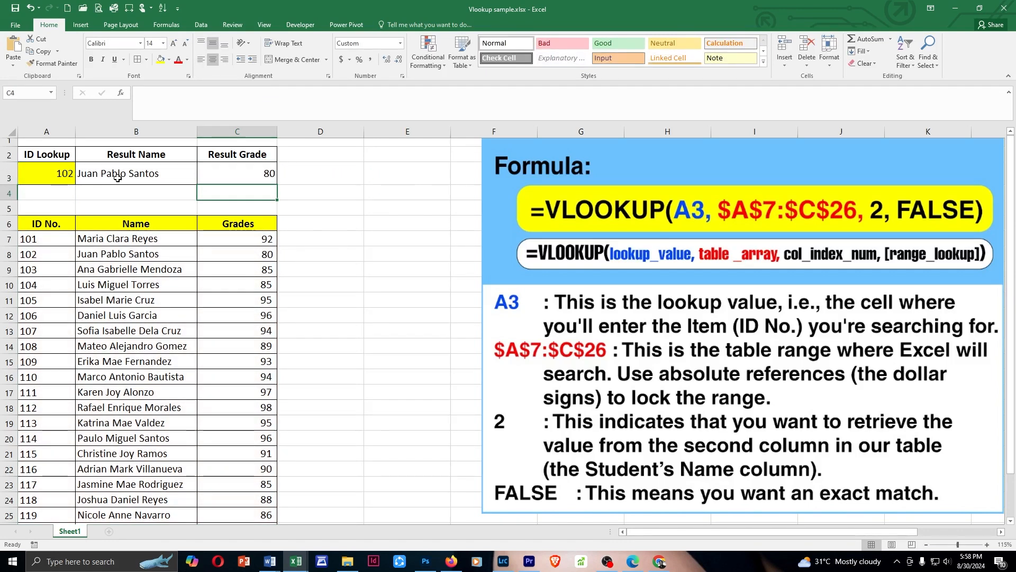
Enter the ID number of the student in row 12 in A3 and compare the returned name and grade with the table.
click(66, 178)
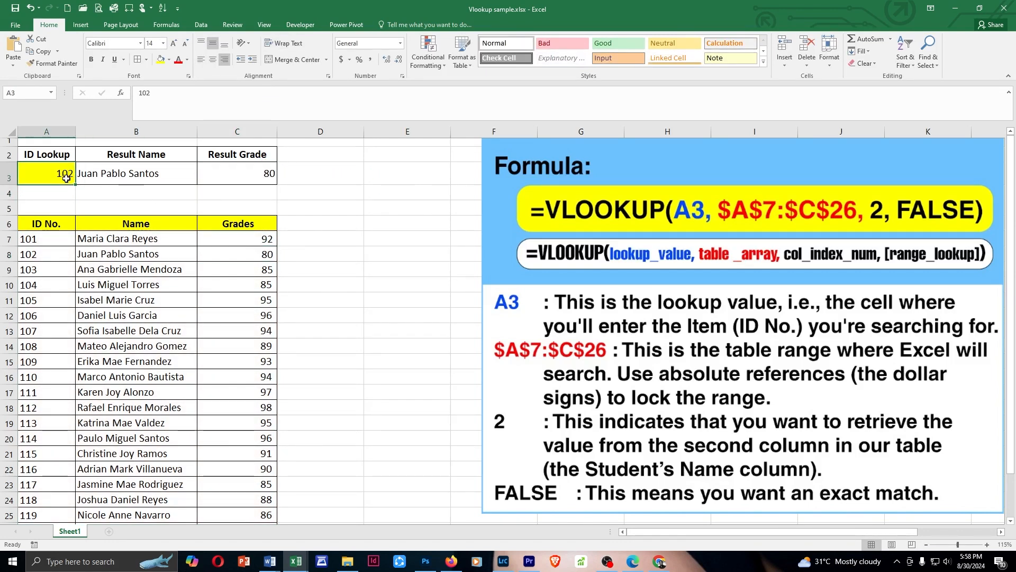
text(106)
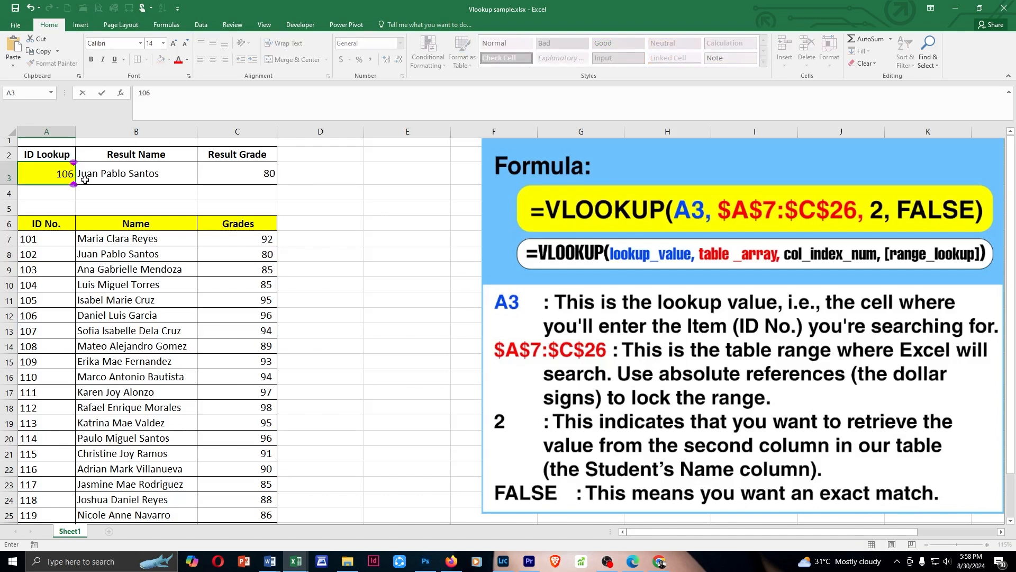
key(Return)
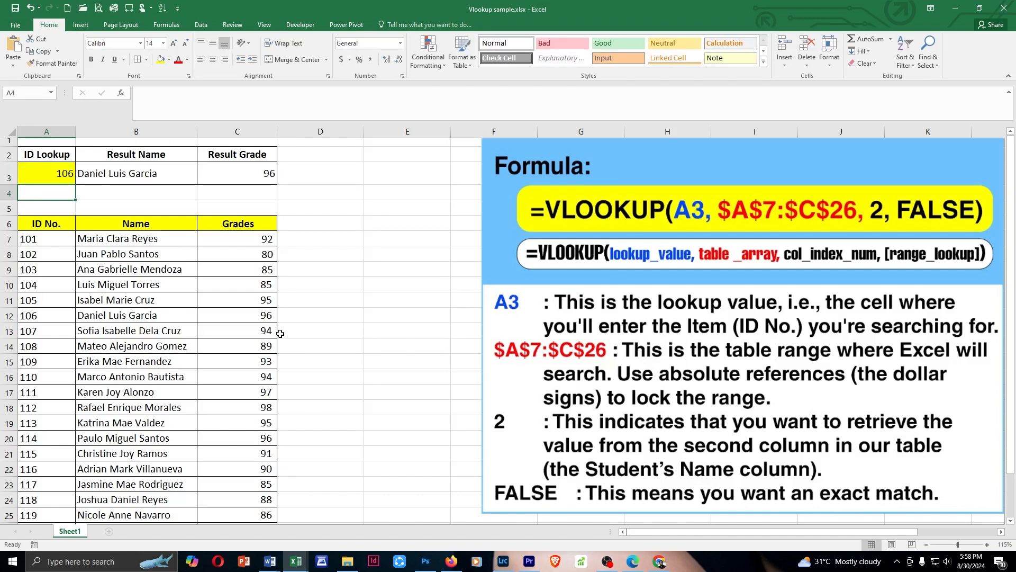
double_click(269, 317)
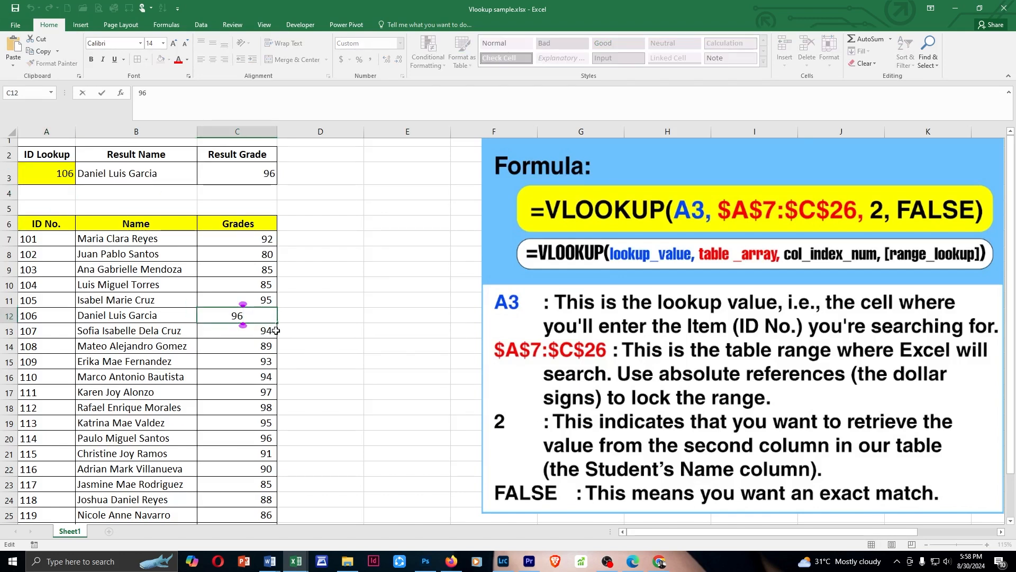
key(Escape)
Enter the ID number of the student in row 10 in the ID Lookup cell A3.
click(64, 175)
text(104)
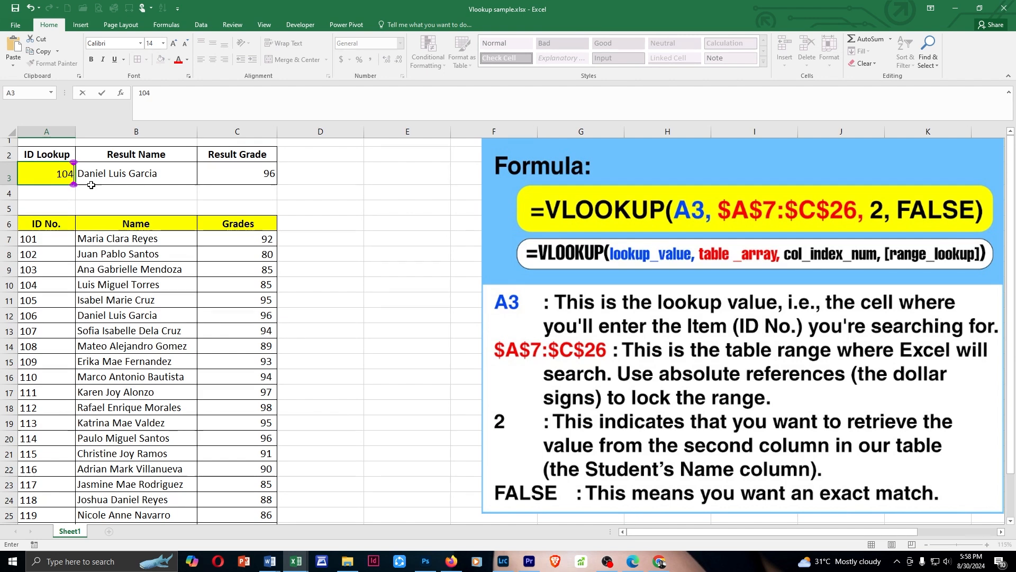
key(Return)
click(136, 254)
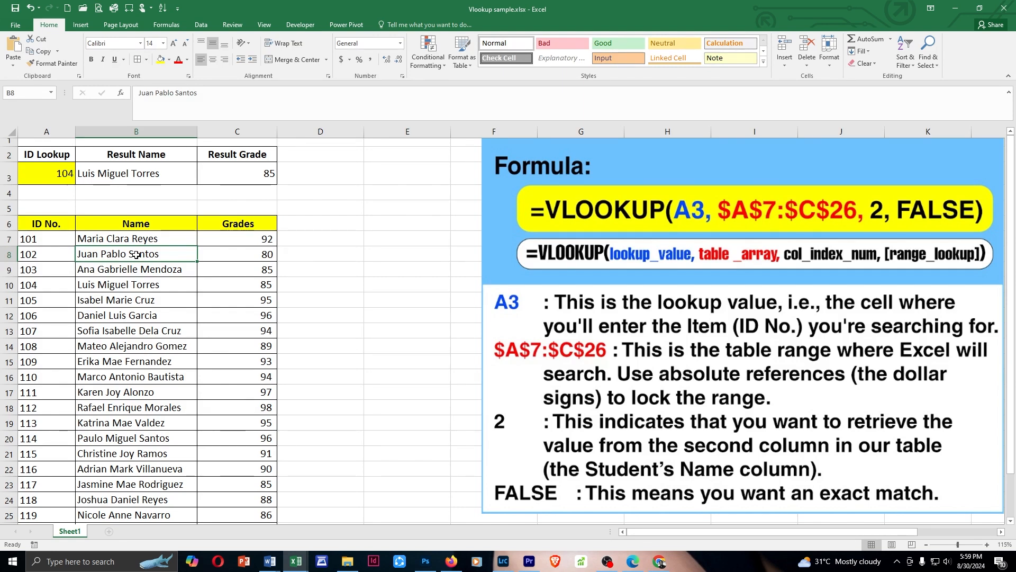
Extend the ID No. series from A25:A26 down to row 29 for three additional students.
scroll(211, 347, down, 1)
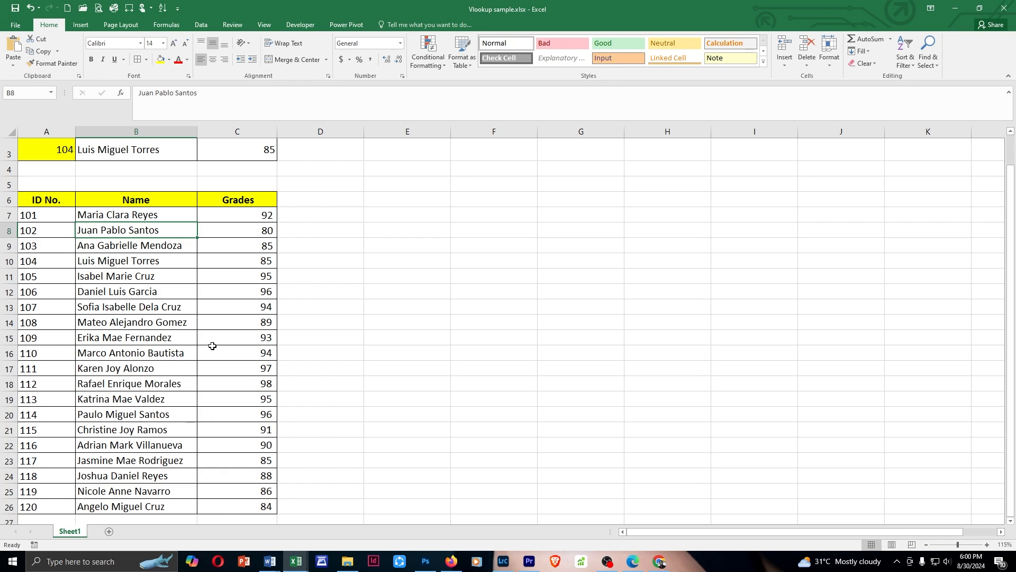
scroll(182, 360, down, 2)
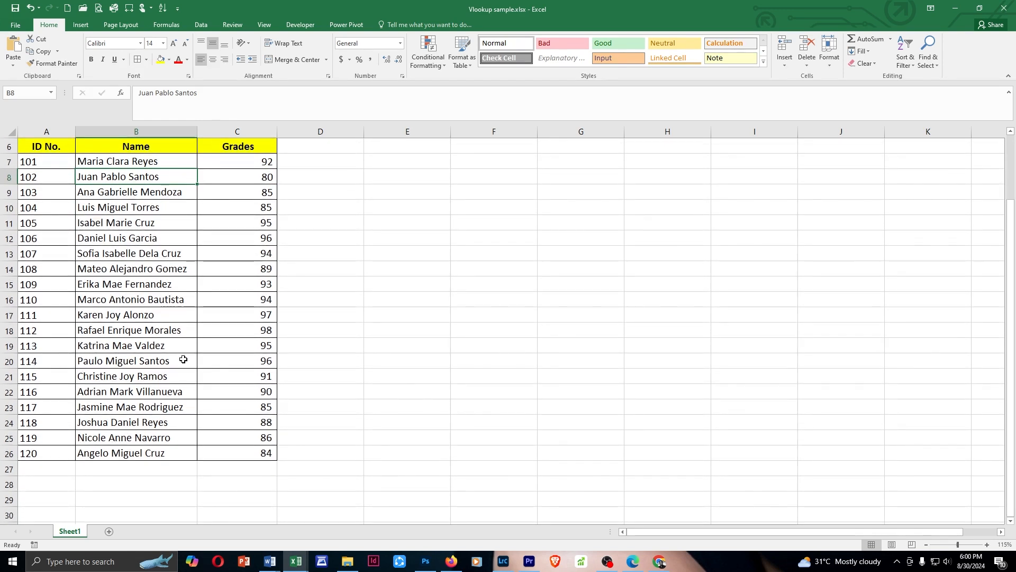
scroll(183, 359, down, 1)
drag(64, 441, 63, 478)
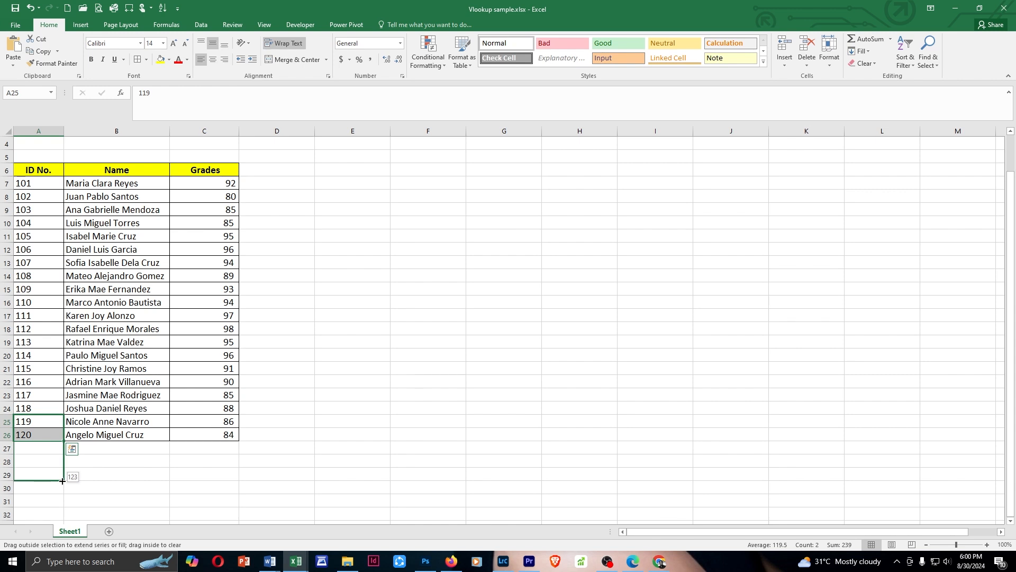
Fill in the three new students' full names in B27:B29 and their grades 90, 85 and 89 in C27:C29.
click(102, 436)
click(104, 451)
text(Xavier James Soriano Laura Jane Villanueva Kenneth Paul Castillo)
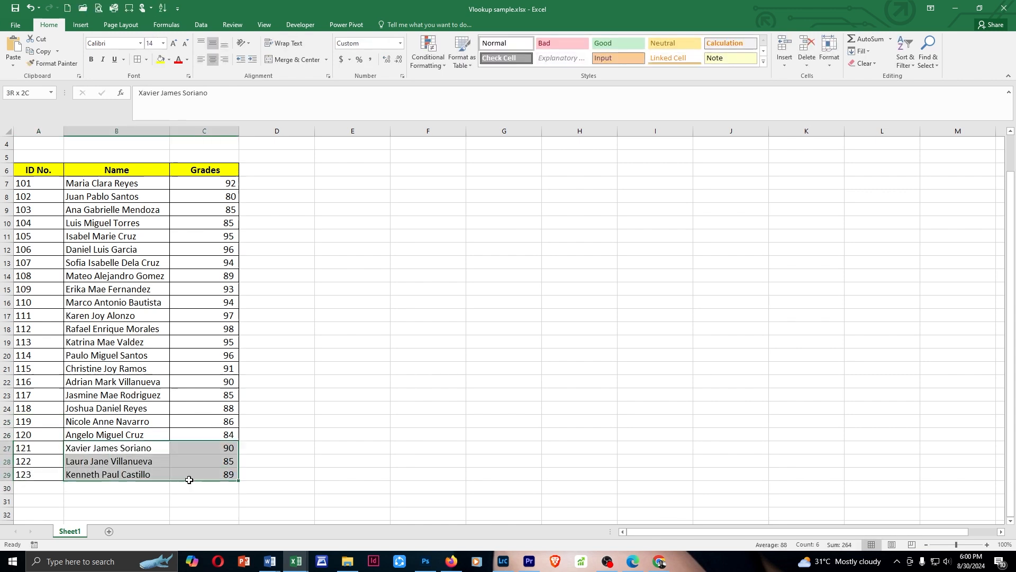
Extend the table range of the Result Name formula in B3 to $A$7:$C$29 to include the new students.
scroll(196, 250, up, 1)
double_click(114, 174)
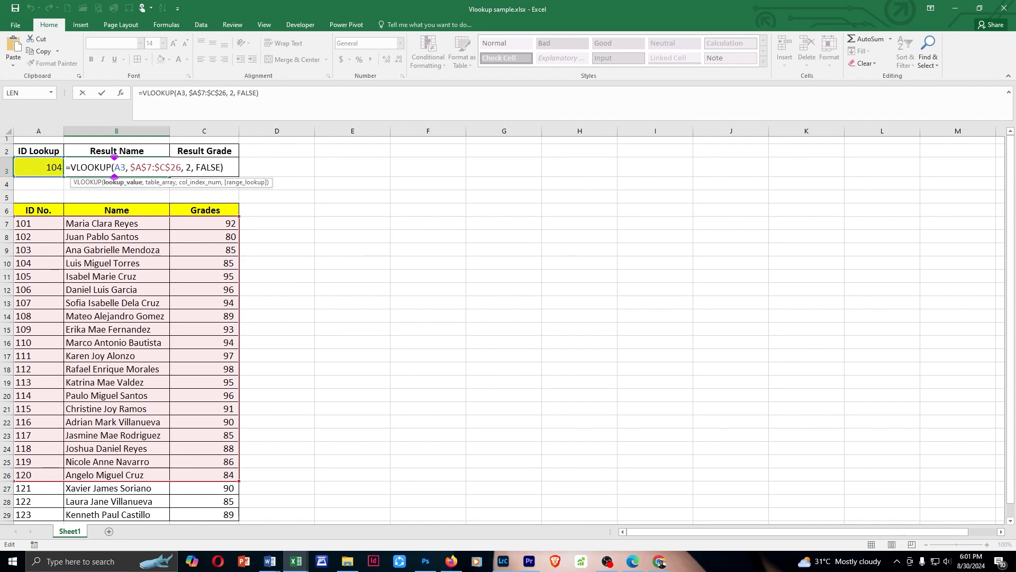
click(166, 167)
double_click(167, 167)
scroll(279, 372, down, 2)
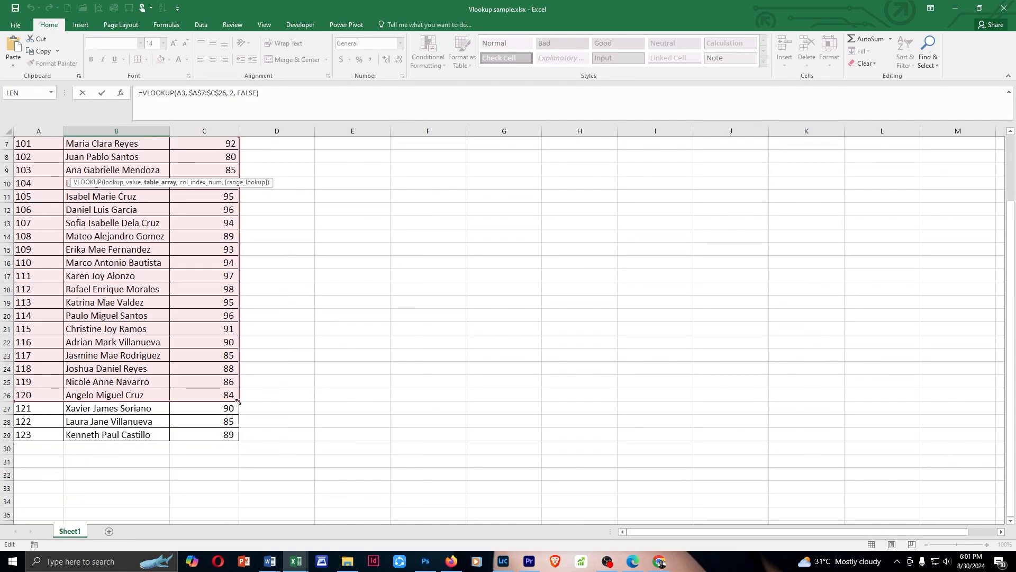
drag(237, 400, 238, 441)
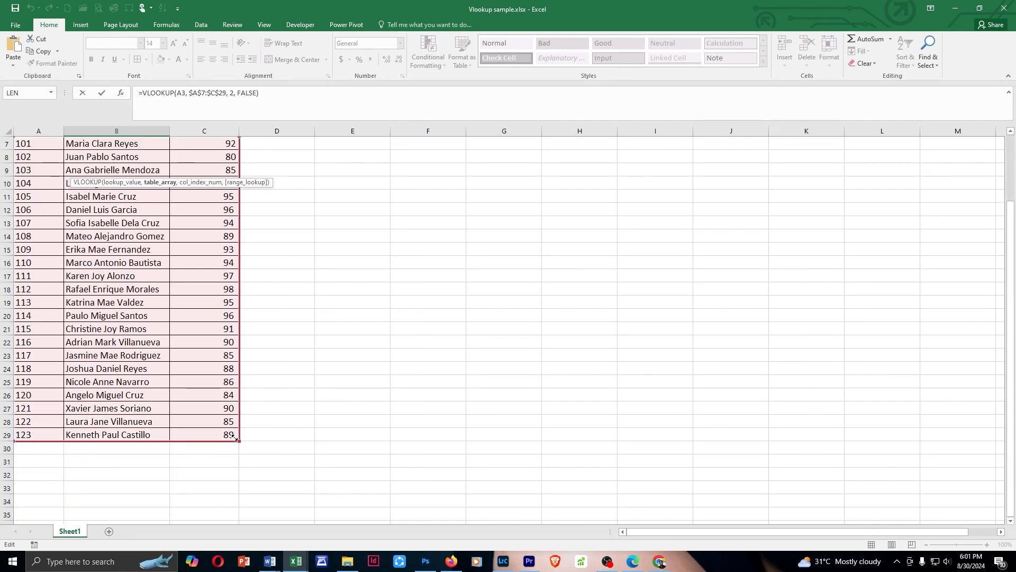
key(Tab)
Extend the table range of the Result Grade formula in C3 to $A$7:$C$29.
double_click(216, 167)
scroll(238, 318, down, 3)
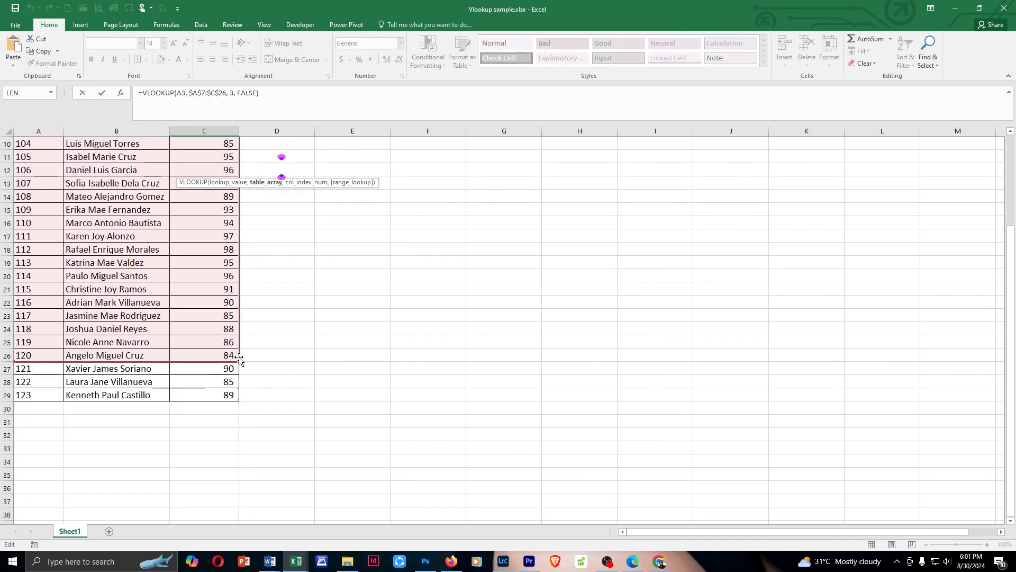
drag(239, 362, 240, 400)
scroll(292, 363, up, 3)
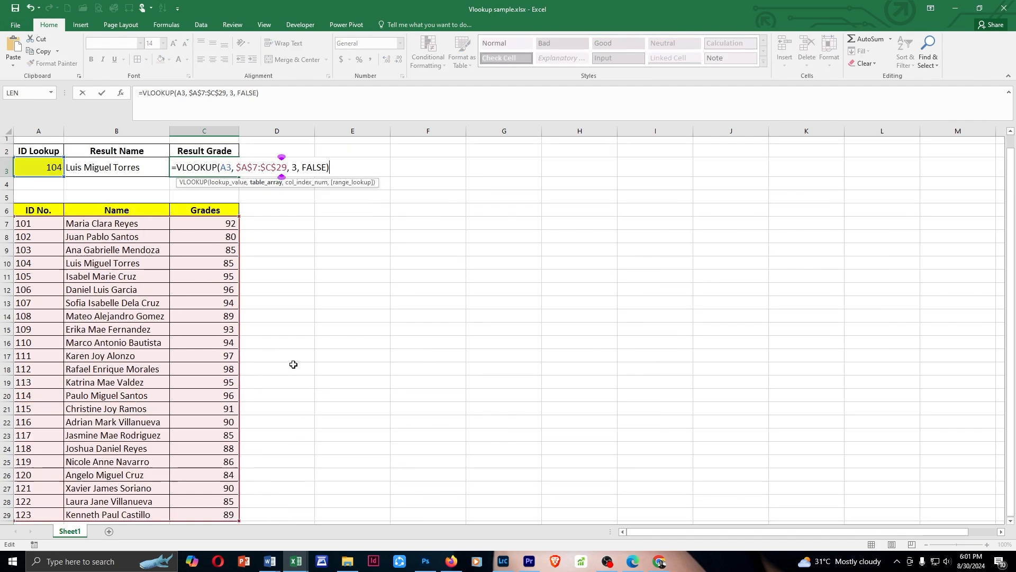
key(Return)
click(127, 197)
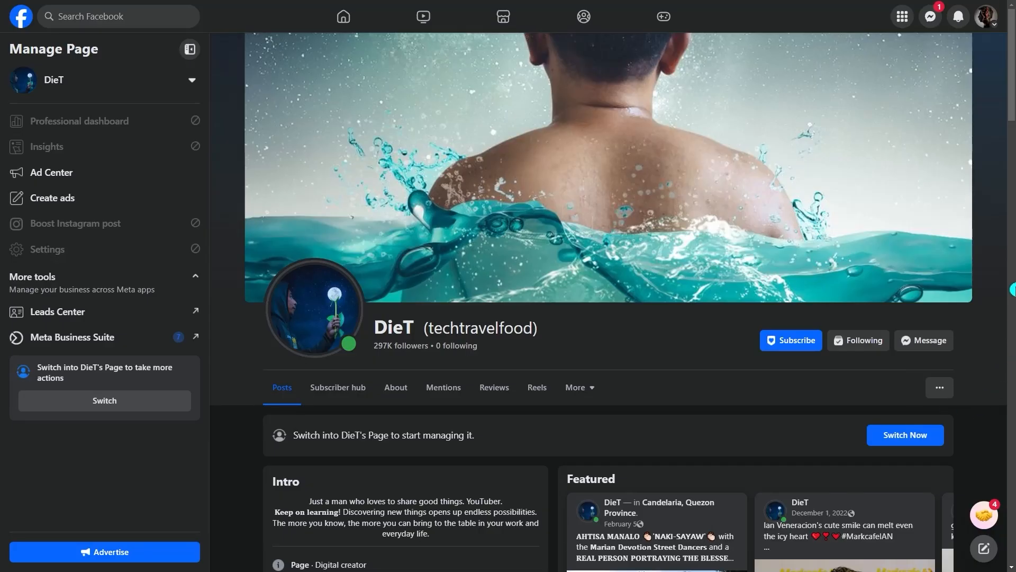
drag(1011, 86, 1011, 113)
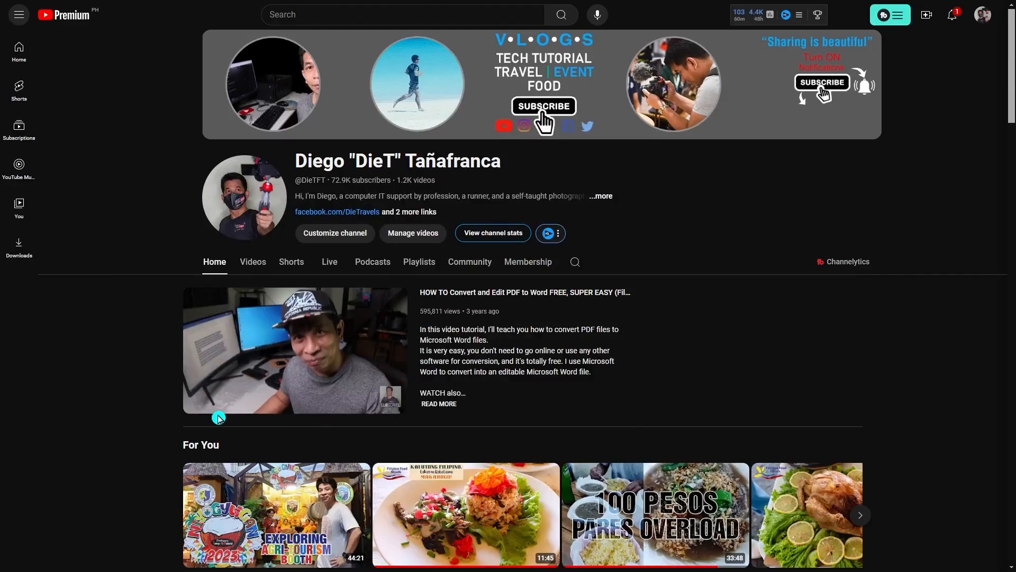
scroll(720, 389, down, 7)
scroll(720, 389, down, 10)
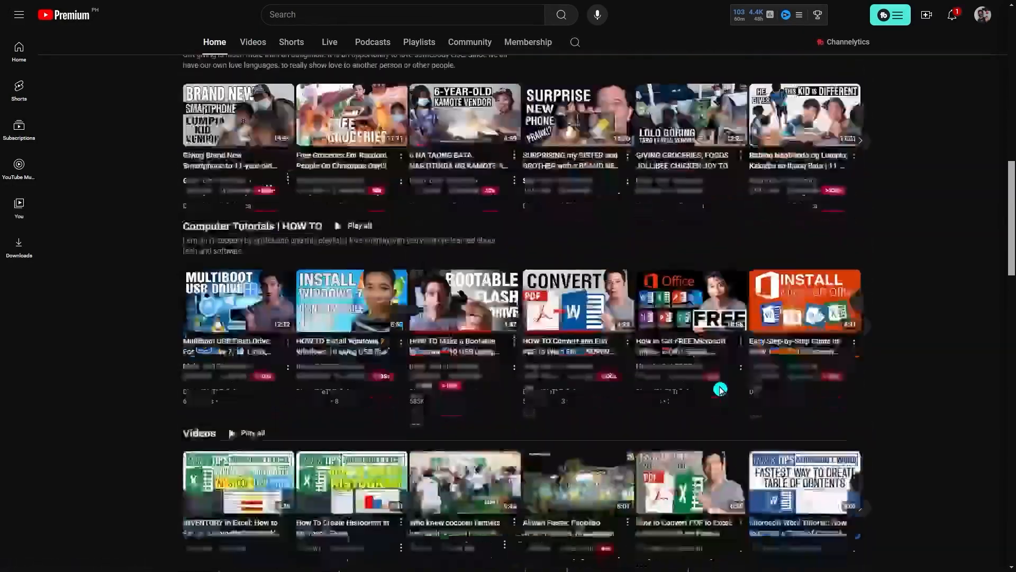